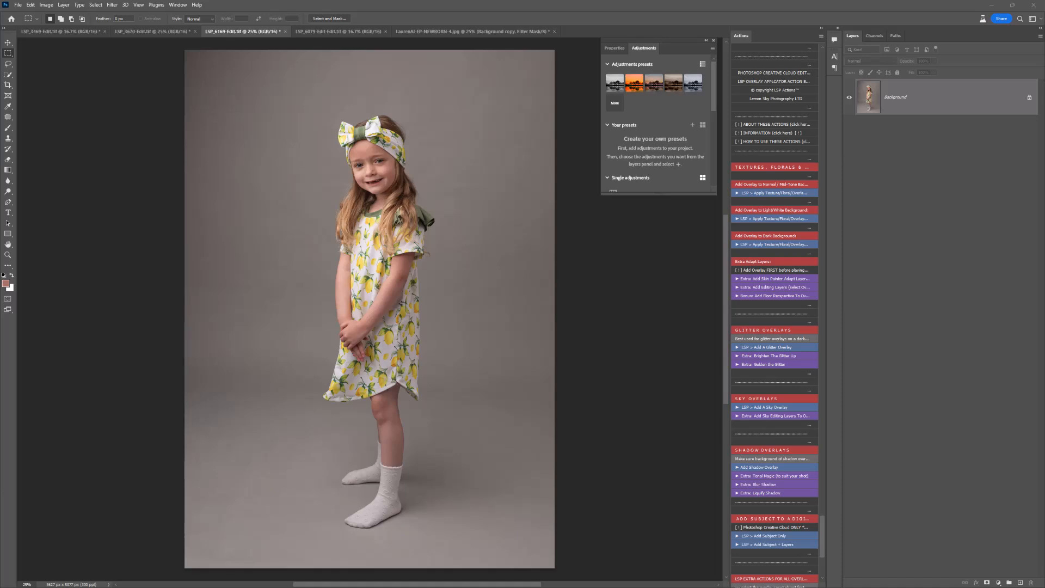
# - Place the LAUREN AI TEXTURE-4 image as an embedded layer and scale it to cover the full canvas width
pyautogui.click(18, 5)
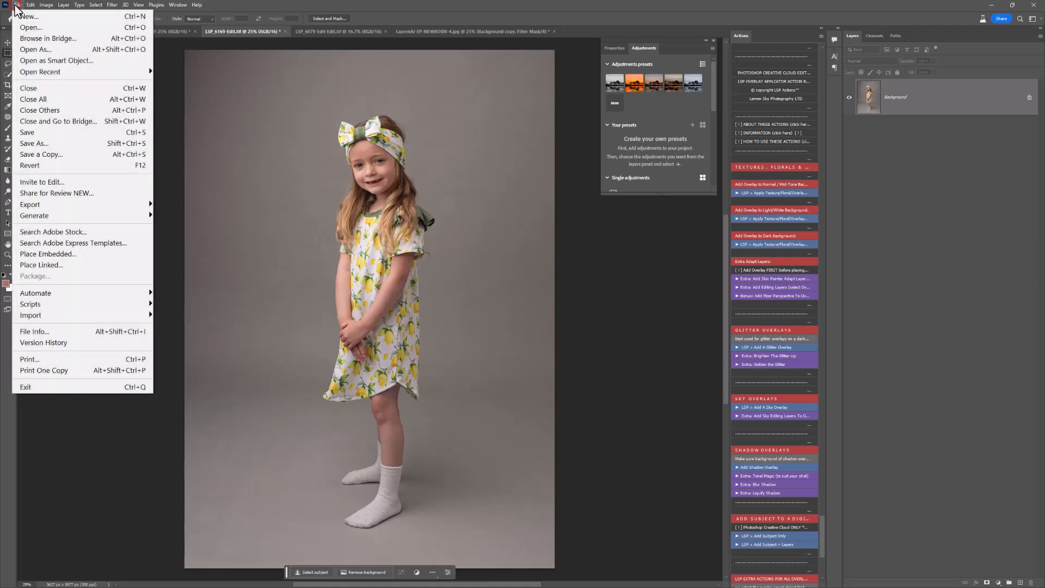
pyautogui.click(75, 253)
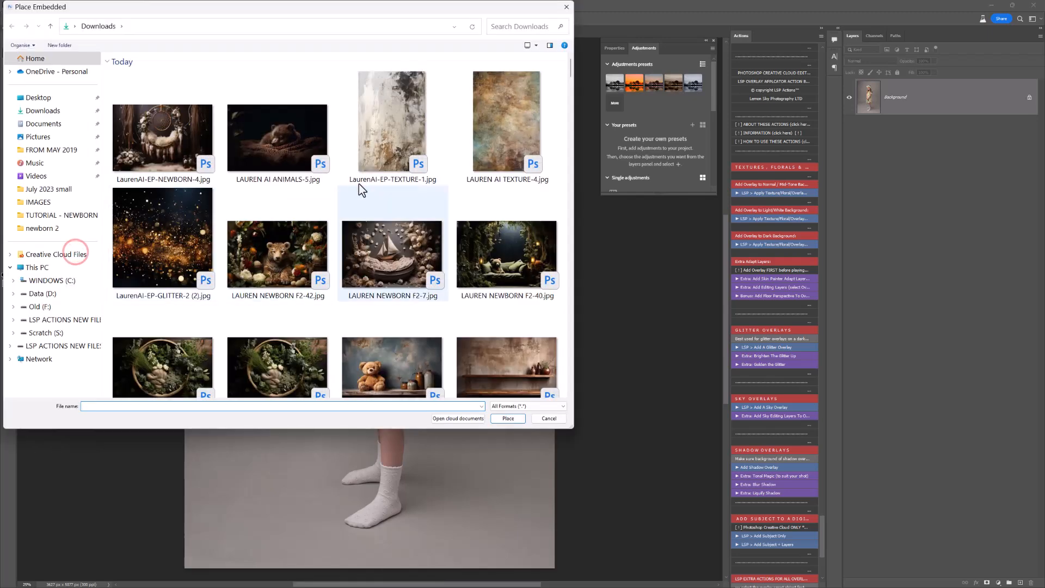
pyautogui.doubleClick(507, 138)
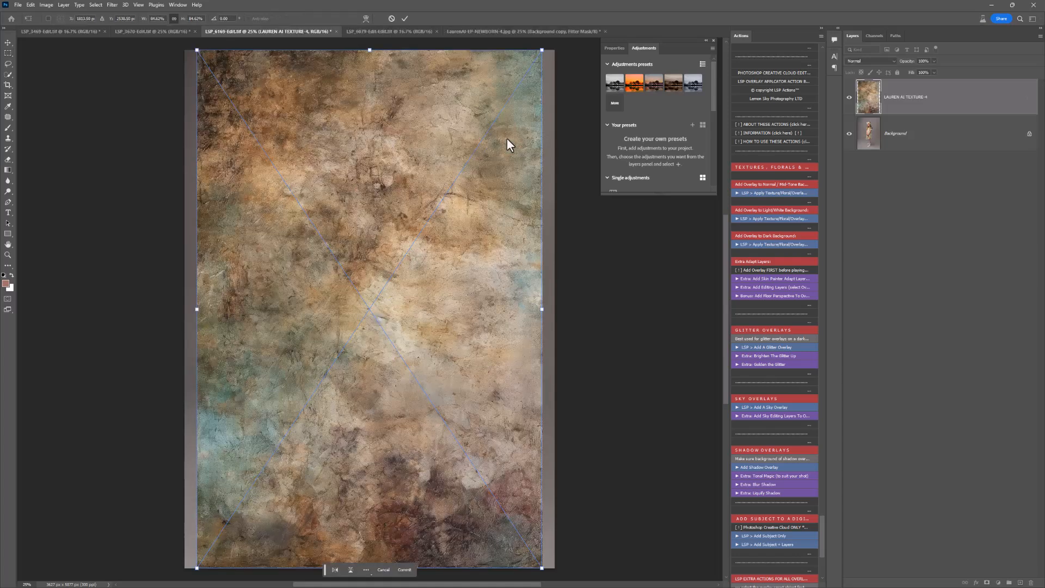
pyautogui.moveTo(322, 287); pyautogui.dragTo(309, 288)
pyautogui.moveTo(532, 309); pyautogui.dragTo(554, 308)
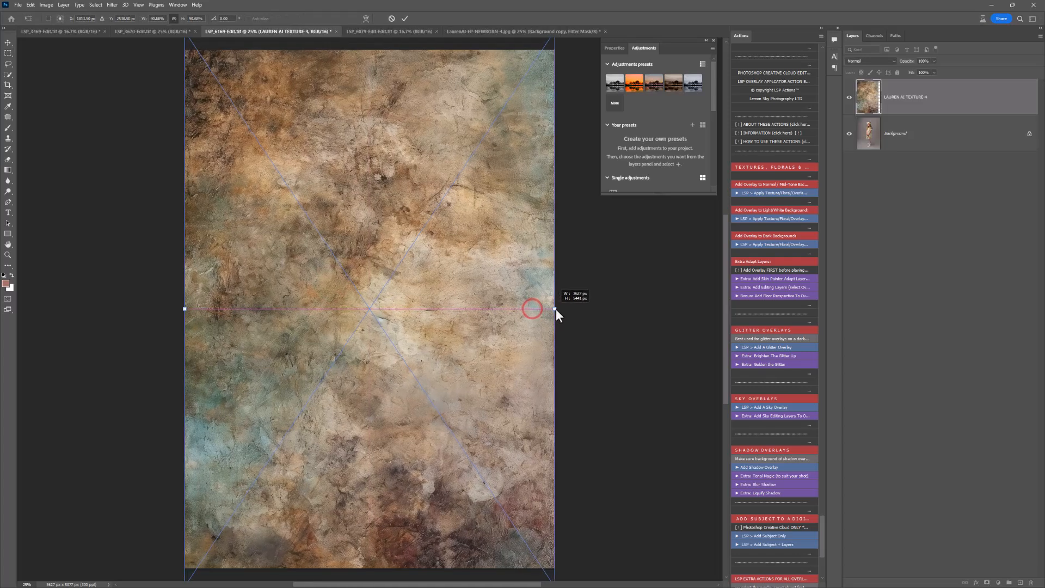
pyautogui.press('Return')
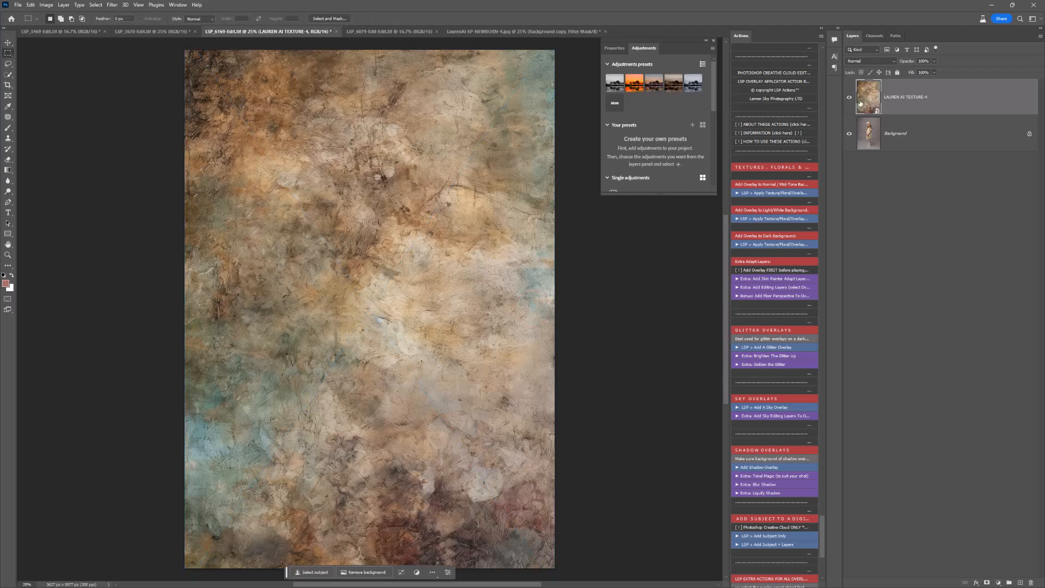
# - Set the texture layer's blend mode to Soft Light, comparing it with Normal
pyautogui.click(860, 60)
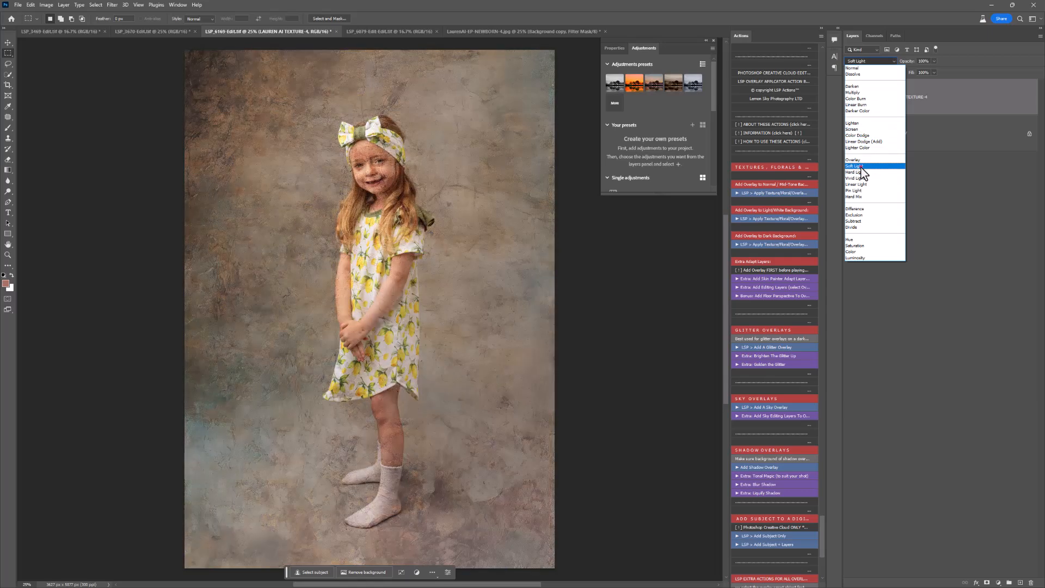
pyautogui.click(860, 166)
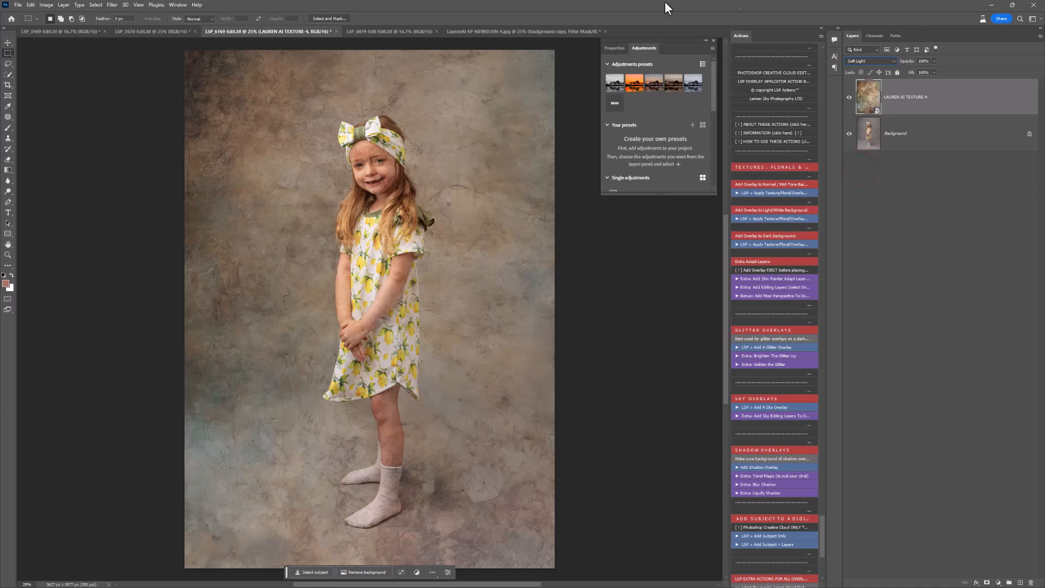
pyautogui.click(180, 5)
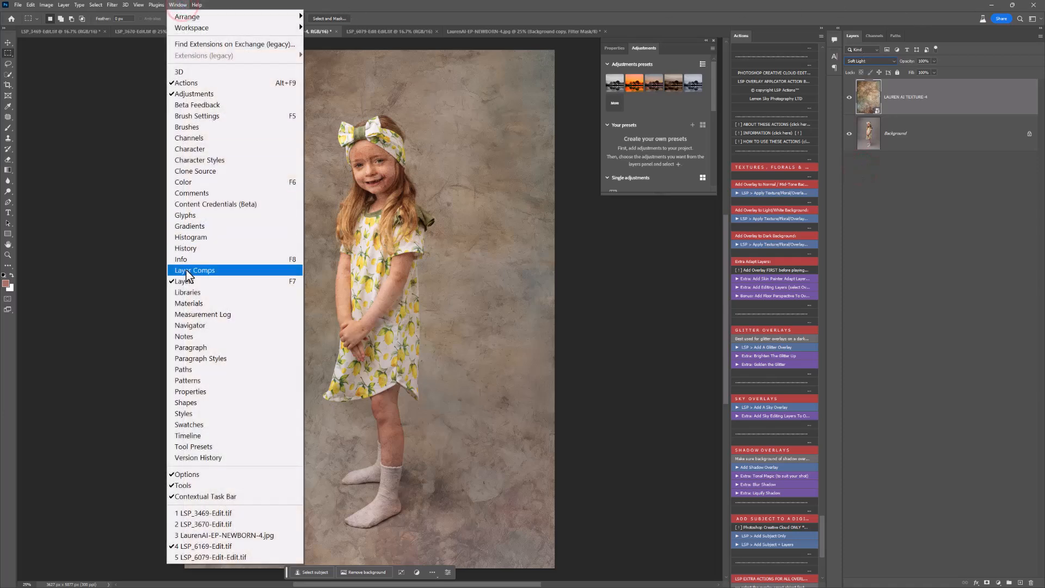
pyautogui.click(181, 7)
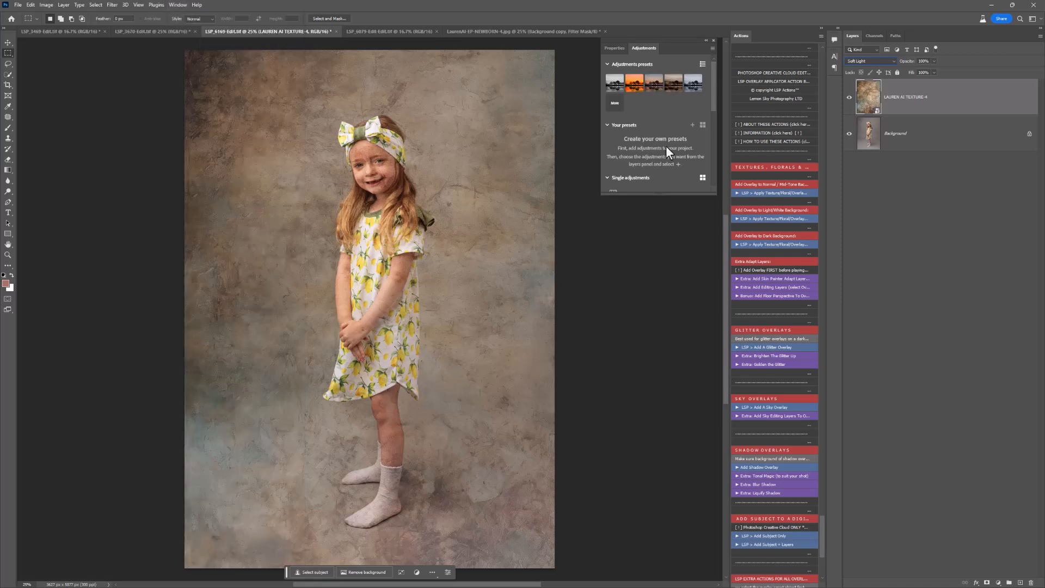
pyautogui.click(868, 60)
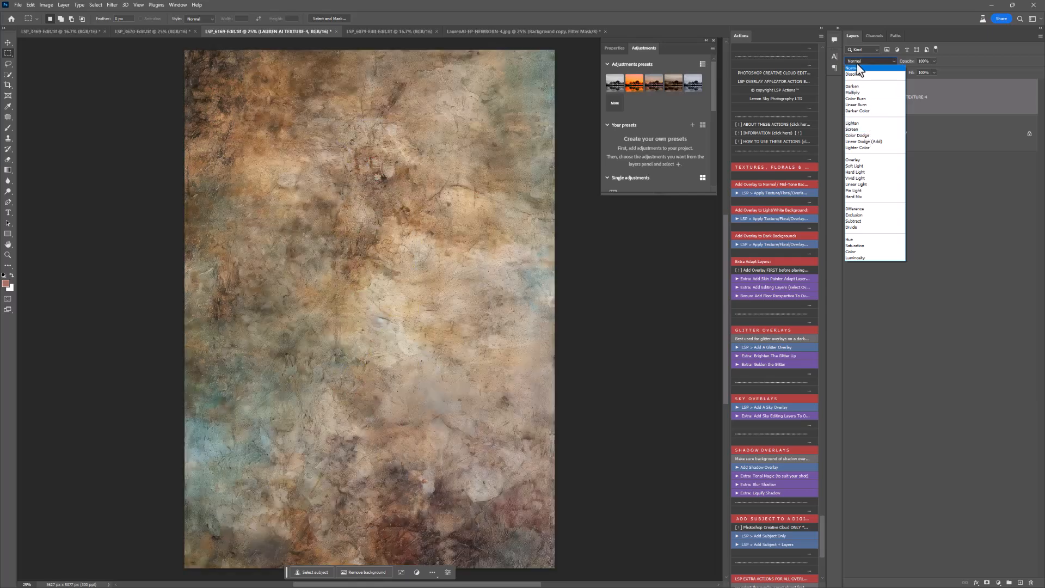
pyautogui.click(855, 166)
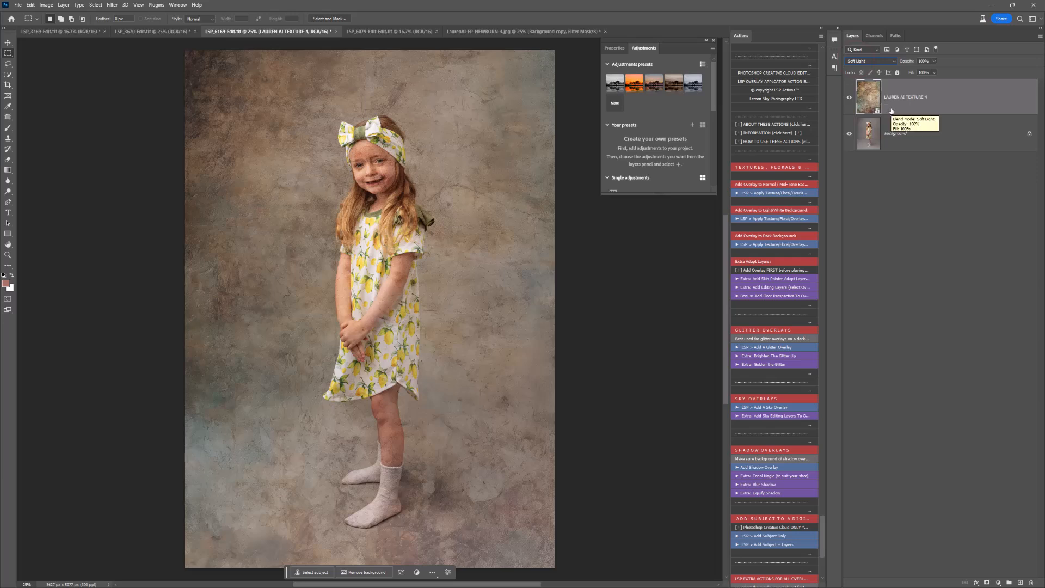
# - Add a layer mask to the texture layer and paint with a black brush over the girl to remove the texture from her
pyautogui.click(987, 583)
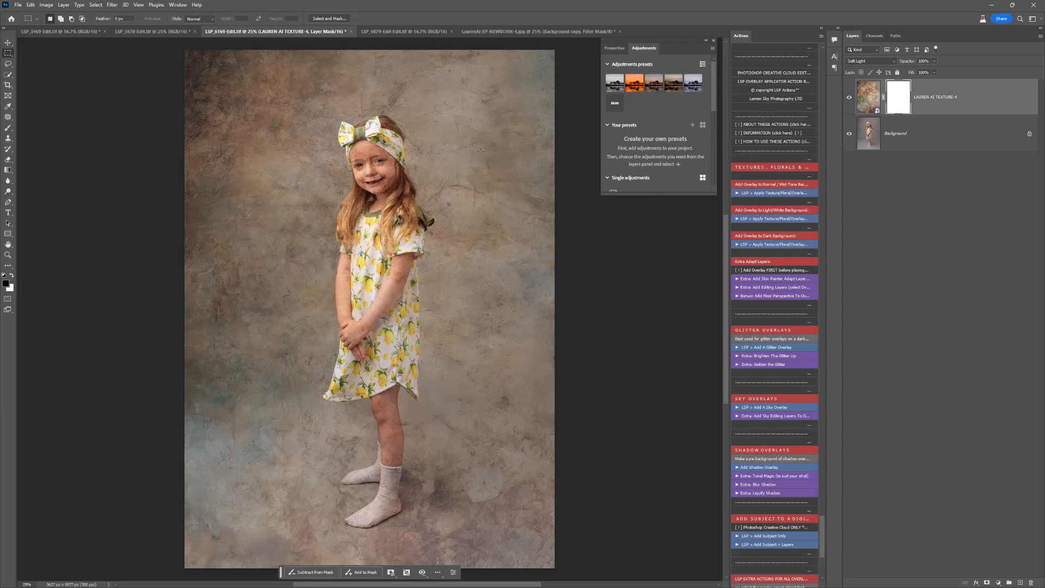
pyautogui.click(8, 127)
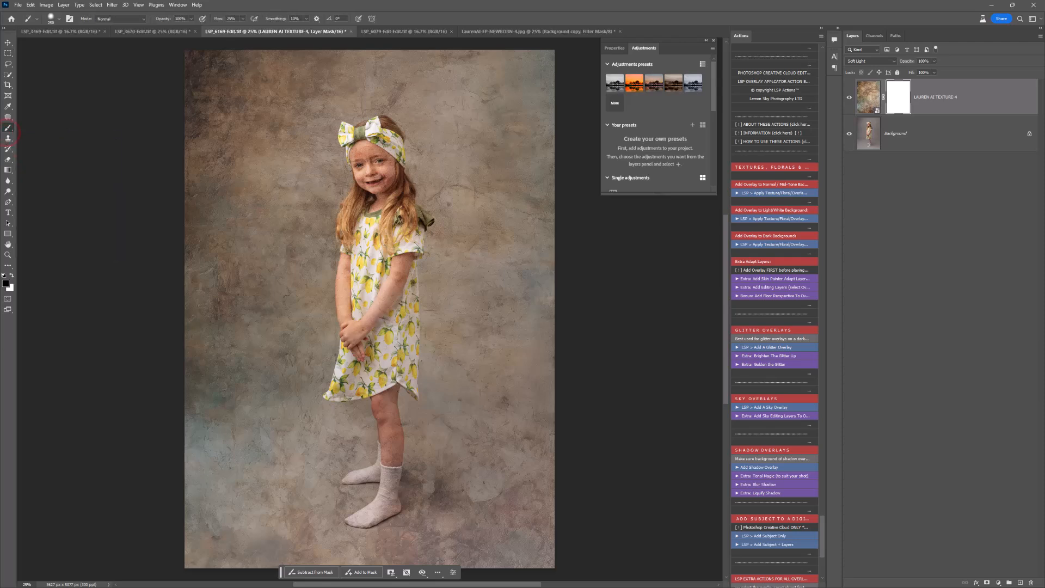
pyautogui.moveTo(359, 176)
pyautogui.mouseDown()
pyautogui.moveTo(370, 137)
pyautogui.moveTo(366, 172)
pyautogui.moveTo(389, 160)
pyautogui.moveTo(384, 190)
pyautogui.moveTo(383, 133)
pyautogui.moveTo(378, 198)
pyautogui.moveTo(380, 152)
pyautogui.moveTo(386, 195)
pyautogui.moveTo(368, 193)
pyautogui.moveTo(349, 228)
pyautogui.moveTo(359, 236)
pyautogui.moveTo(409, 202)
pyautogui.moveTo(383, 238)
pyautogui.moveTo(394, 246)
pyautogui.moveTo(381, 133)
pyautogui.moveTo(354, 159)
pyautogui.moveTo(349, 310)
pyautogui.moveTo(365, 337)
pyautogui.moveTo(398, 285)
pyautogui.moveTo(408, 243)
pyautogui.moveTo(361, 349)
pyautogui.moveTo(349, 279)
pyautogui.moveTo(358, 251)
pyautogui.moveTo(351, 307)
pyautogui.moveTo(363, 379)
pyautogui.moveTo(390, 432)
pyautogui.moveTo(383, 505)
pyautogui.moveTo(364, 514)
pyautogui.moveTo(388, 485)
pyautogui.moveTo(366, 476)
pyautogui.moveTo(386, 456)
pyautogui.moveTo(389, 340)
pyautogui.moveTo(411, 361)
pyautogui.moveTo(407, 280)
pyautogui.moveTo(374, 376)
pyautogui.moveTo(352, 381)
pyautogui.moveTo(381, 237)
pyautogui.moveTo(407, 231)
pyautogui.moveTo(360, 169)
pyautogui.mouseUp()
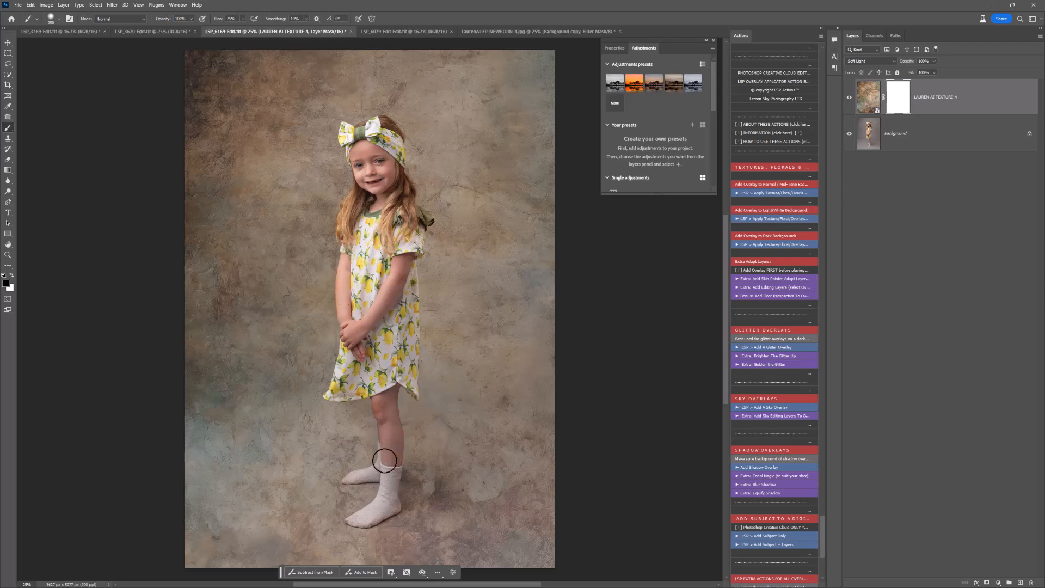
pyautogui.moveTo(377, 369); pyautogui.dragTo(387, 179)
pyautogui.moveTo(922, 75); pyautogui.dragTo(934, 74)
# - Add a Hue/Saturation adjustment layer above the texture and clip it to the texture layer
pyautogui.click(945, 99)
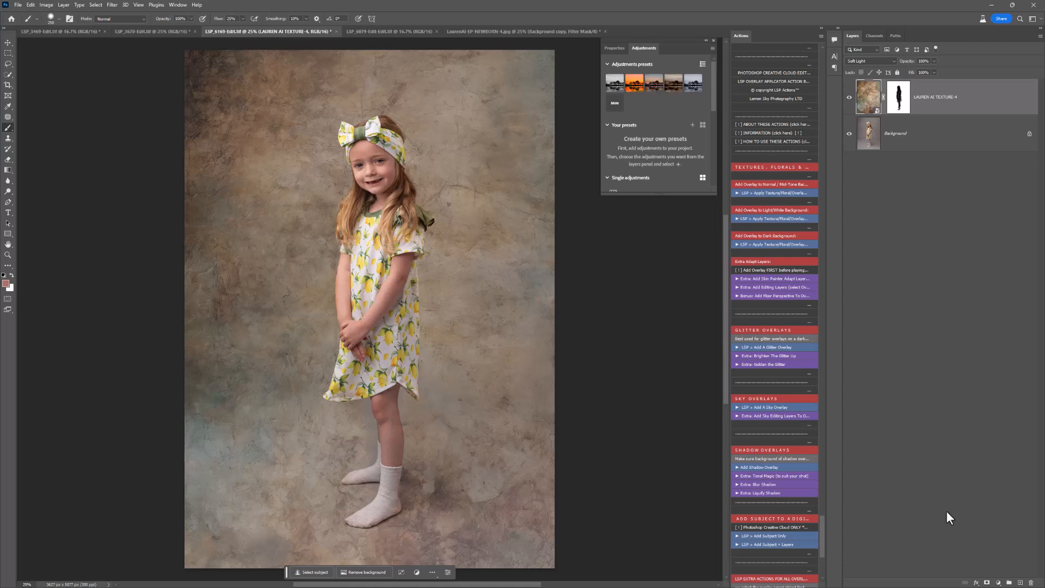
pyautogui.click(997, 583)
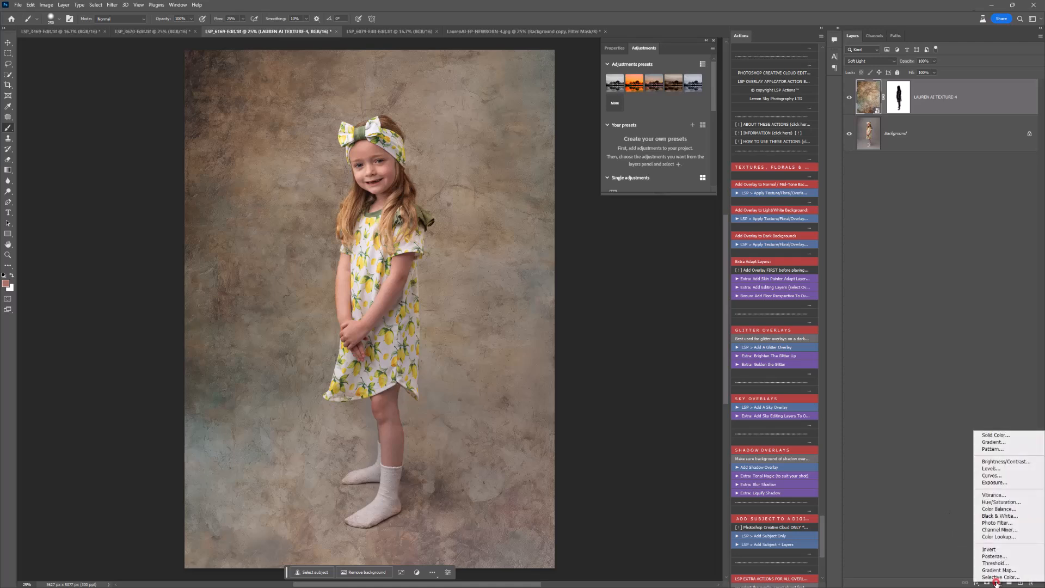
pyautogui.click(998, 502)
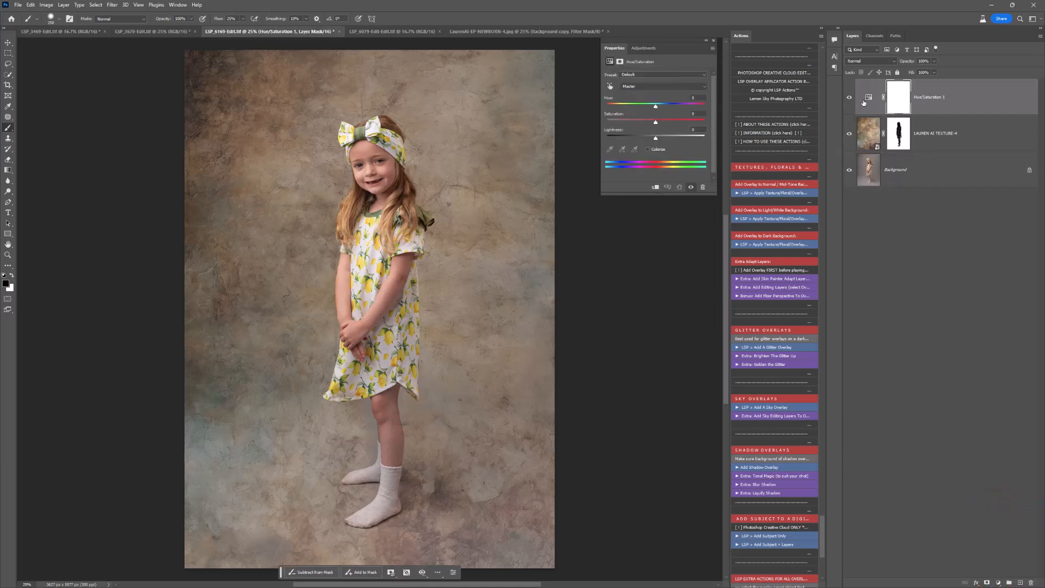
pyautogui.moveTo(655, 122); pyautogui.dragTo(703, 120)
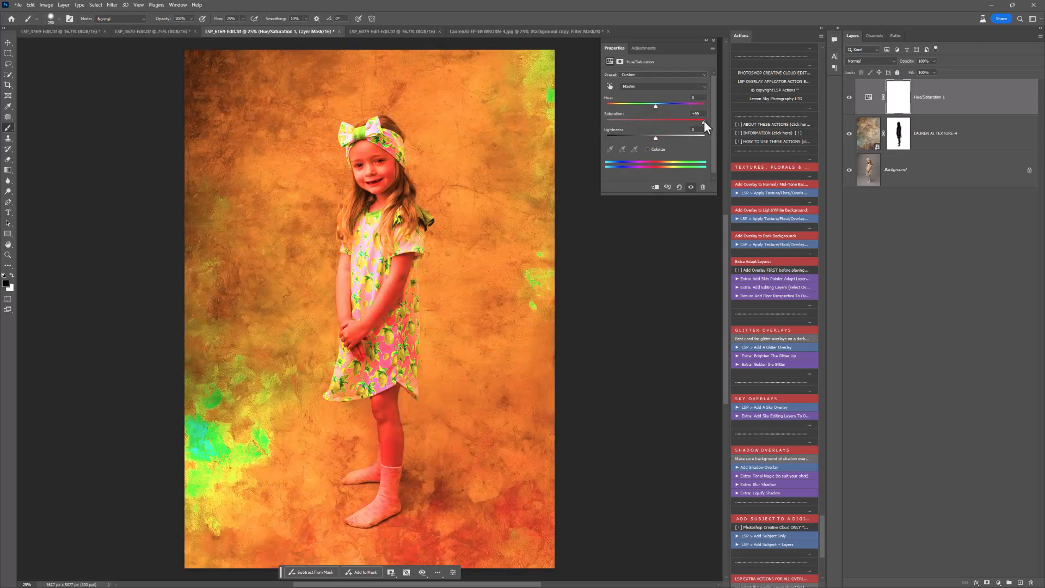
pyautogui.hotkey('ctrl', 'z')
pyautogui.rightClick(925, 106)
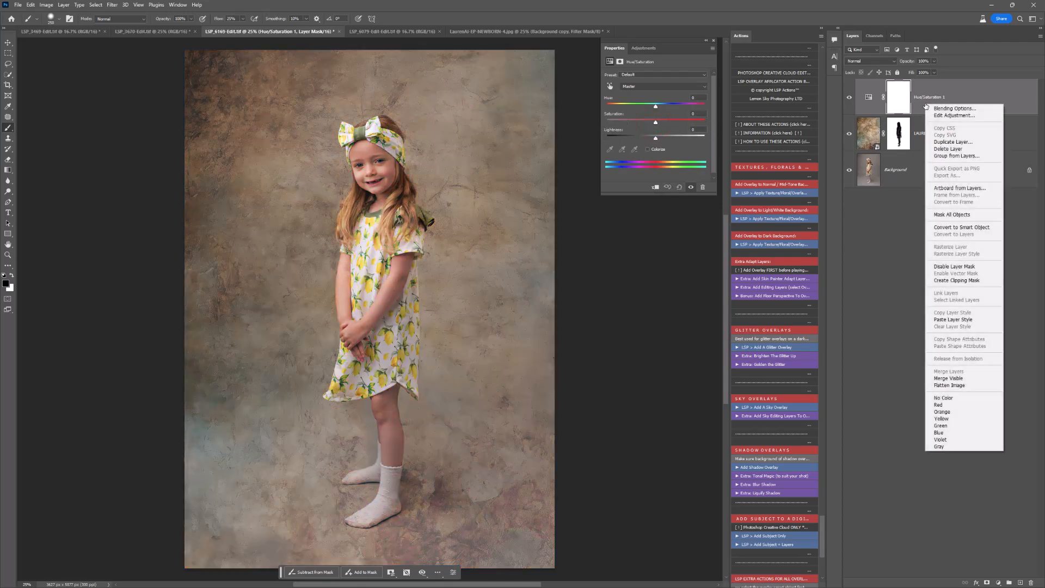
pyautogui.click(957, 280)
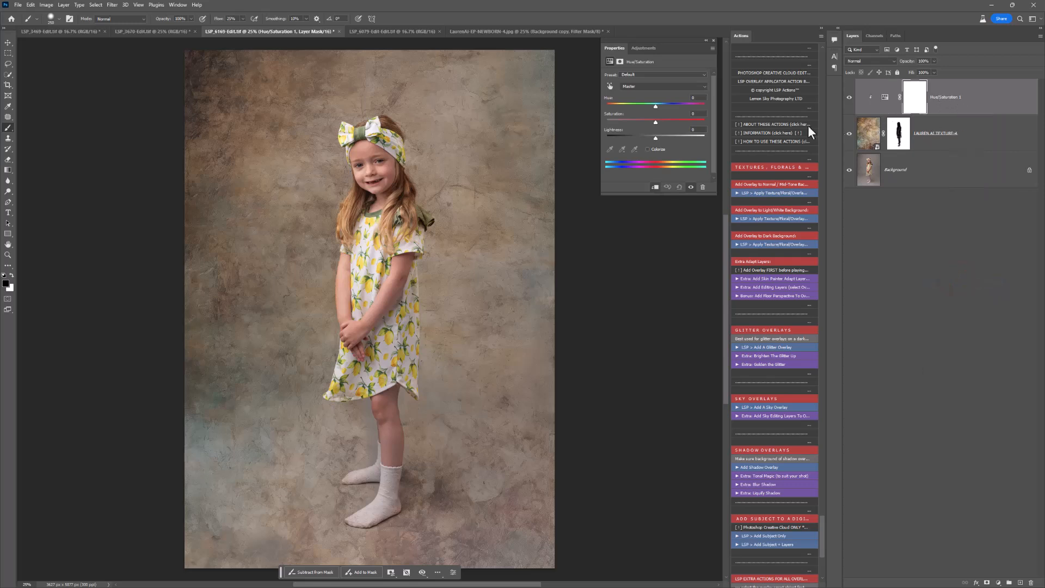
# - Reduce the saturation in the clipped Hue/Saturation layer to mute the texture's colours
pyautogui.moveTo(654, 123)
pyautogui.mouseDown()
pyautogui.moveTo(706, 120)
pyautogui.moveTo(572, 129)
pyautogui.moveTo(656, 132)
pyautogui.mouseUp()
pyautogui.moveTo(656, 123); pyautogui.dragTo(648, 124)
pyautogui.moveTo(622, 124)
pyautogui.mouseDown()
pyautogui.moveTo(652, 131)
pyautogui.moveTo(641, 103)
pyautogui.moveTo(669, 106)
pyautogui.moveTo(640, 104)
pyautogui.moveTo(655, 103)
pyautogui.moveTo(628, 122)
pyautogui.mouseUp()
# - Unlink the mask from the texture layer and make the texture image itself active
pyautogui.click(897, 131)
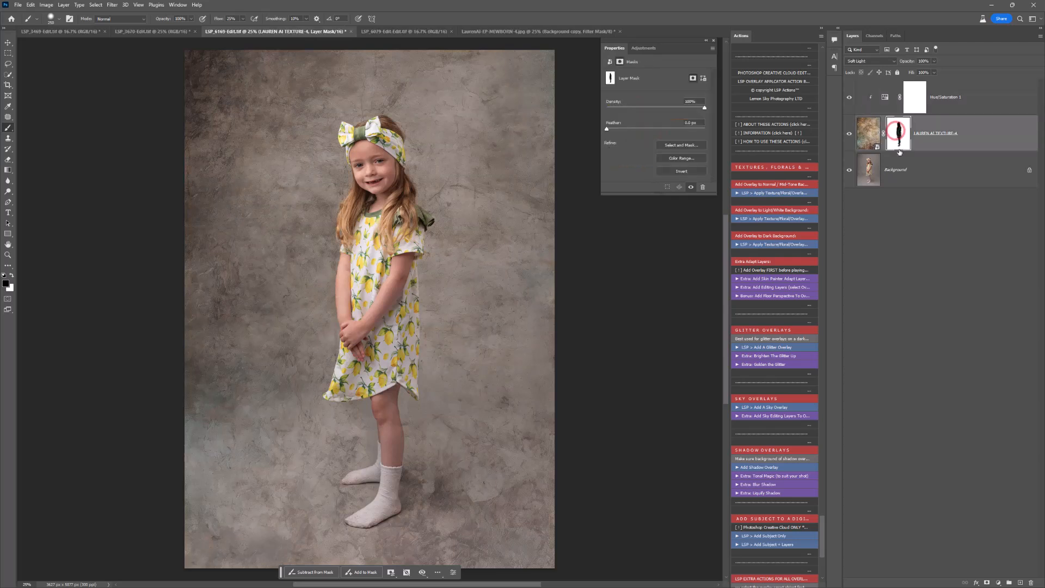
pyautogui.click(869, 133)
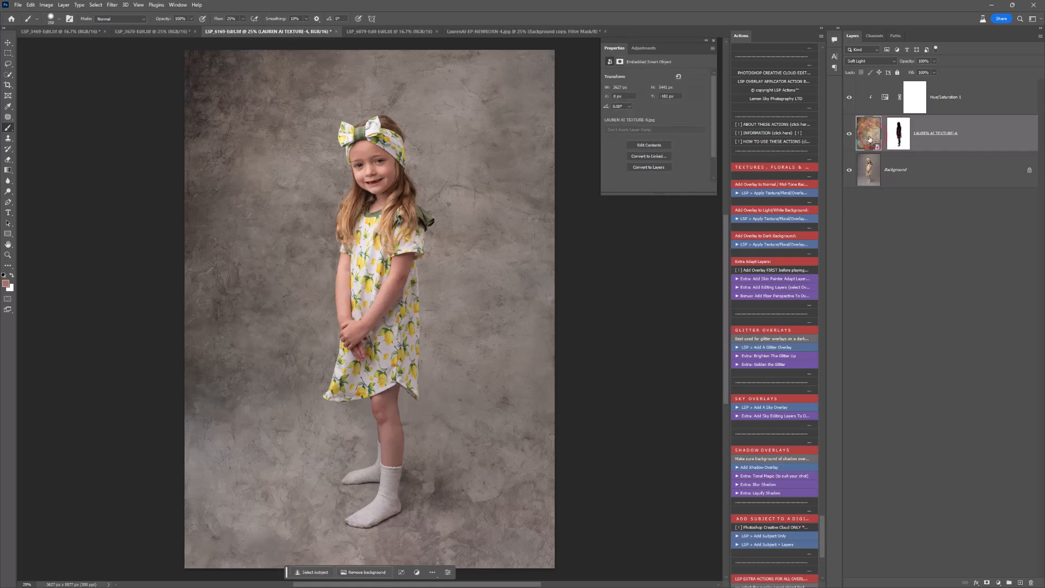
# - Try moving the texture sideways independently of its mask, and undo the moves
pyautogui.click(8, 42)
pyautogui.moveTo(422, 276)
pyautogui.mouseDown()
pyautogui.moveTo(431, 286)
pyautogui.moveTo(136, 308)
pyautogui.moveTo(571, 302)
pyautogui.moveTo(449, 443)
pyautogui.moveTo(495, 262)
pyautogui.moveTo(671, 279)
pyautogui.mouseUp()
pyautogui.moveTo(485, 305); pyautogui.dragTo(426, 306)
pyautogui.hotkey('ctrl', 'z')
pyautogui.hotkey('ctrl', 'z')
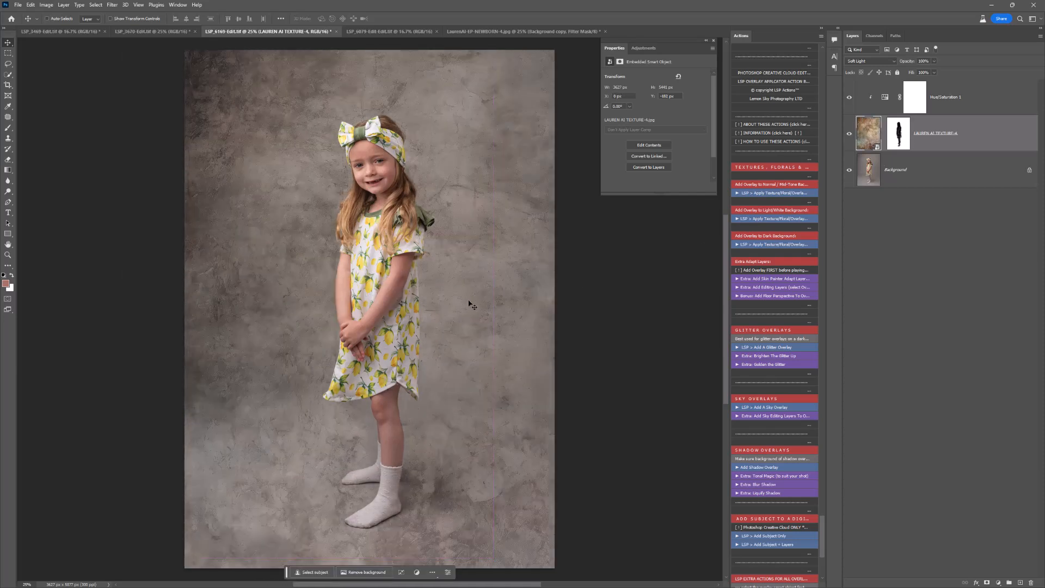
# - Rasterize the texture layer and make a rectangular selection of the floor area across the full canvas width, from the dress hem down
pyautogui.rightClick(915, 142)
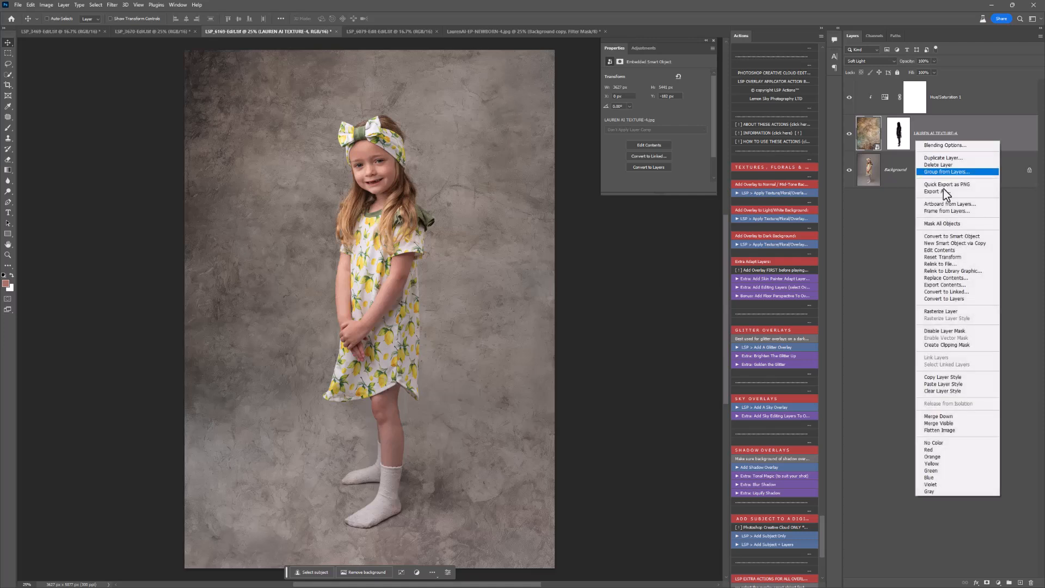
pyautogui.click(981, 314)
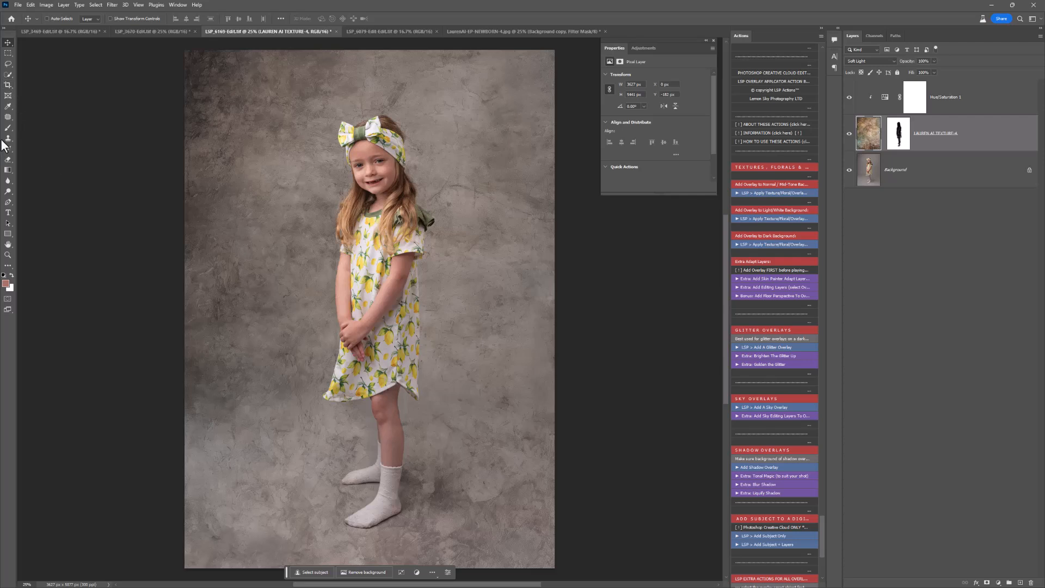
pyautogui.click(7, 54)
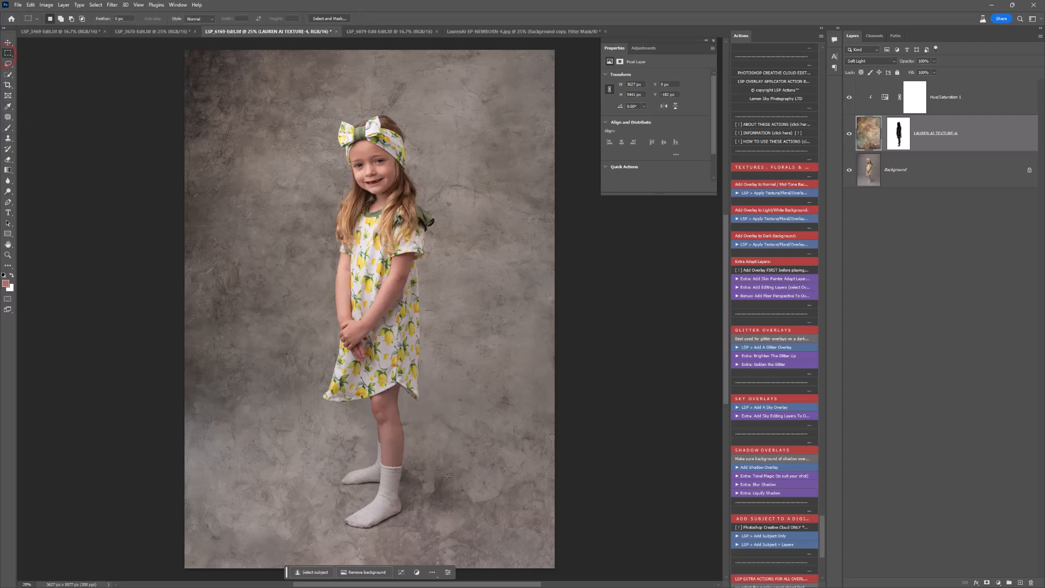
pyautogui.scroll(-1, 624, 518)
pyautogui.moveTo(640, 543); pyautogui.dragTo(133, 374)
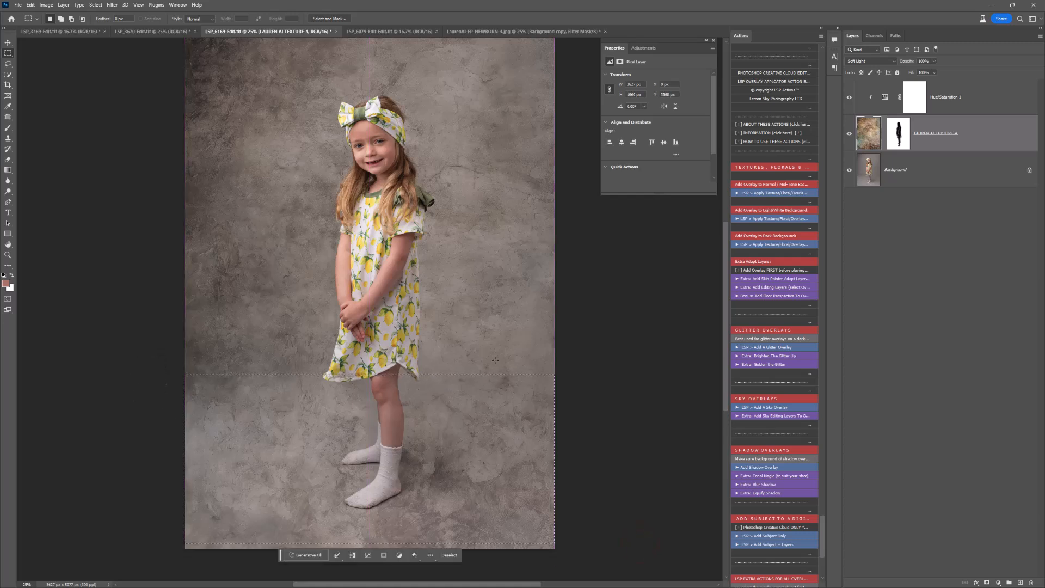
# - Apply a Perspective transform to the selected floor texture, widening its lower edge well beyond both sides of the canvas
pyautogui.hotkey('ctrl', 't')
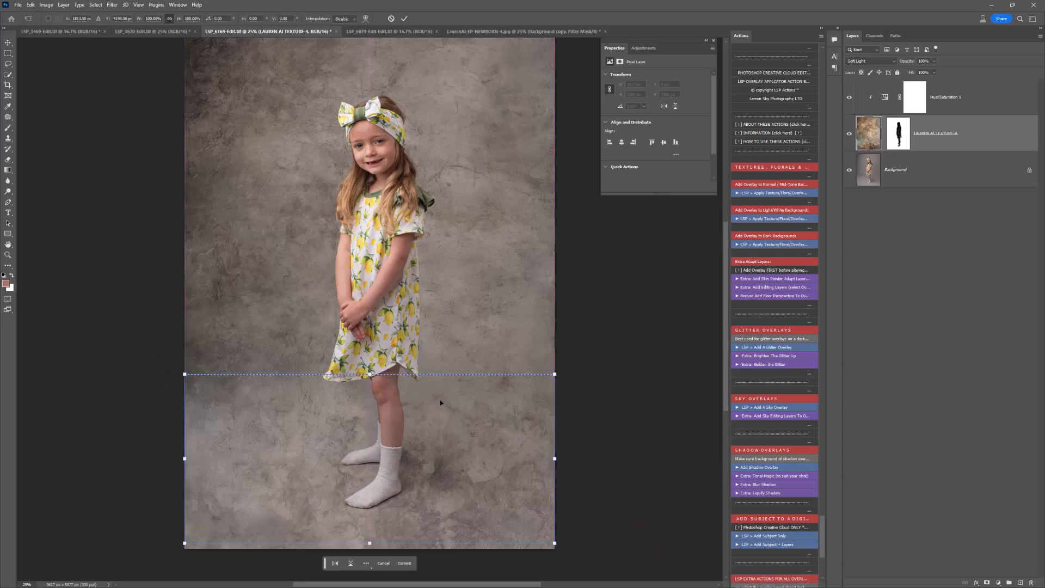
pyautogui.rightClick(244, 416)
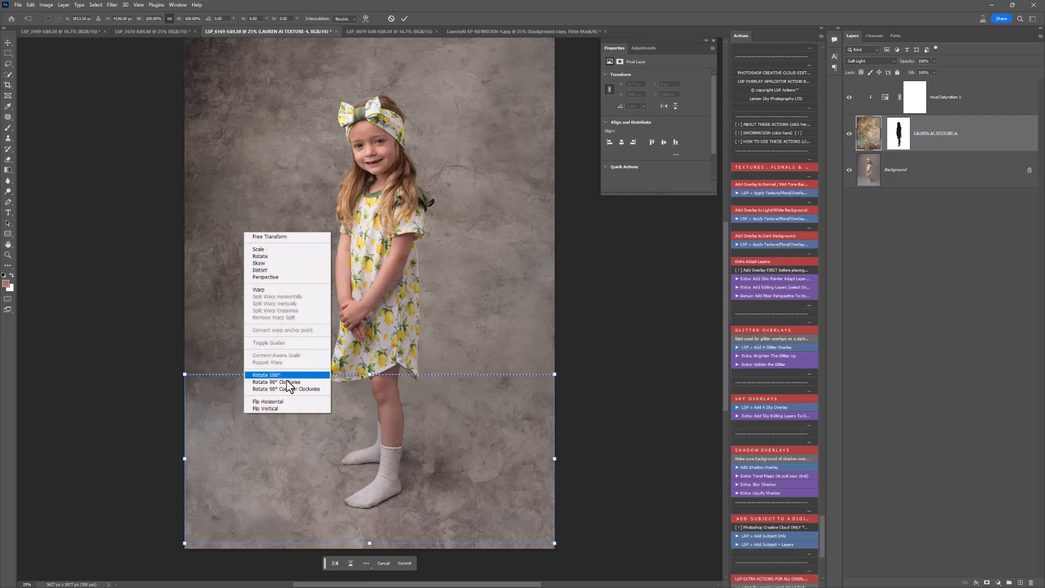
pyautogui.click(299, 278)
pyautogui.moveTo(546, 546); pyautogui.dragTo(731, 486)
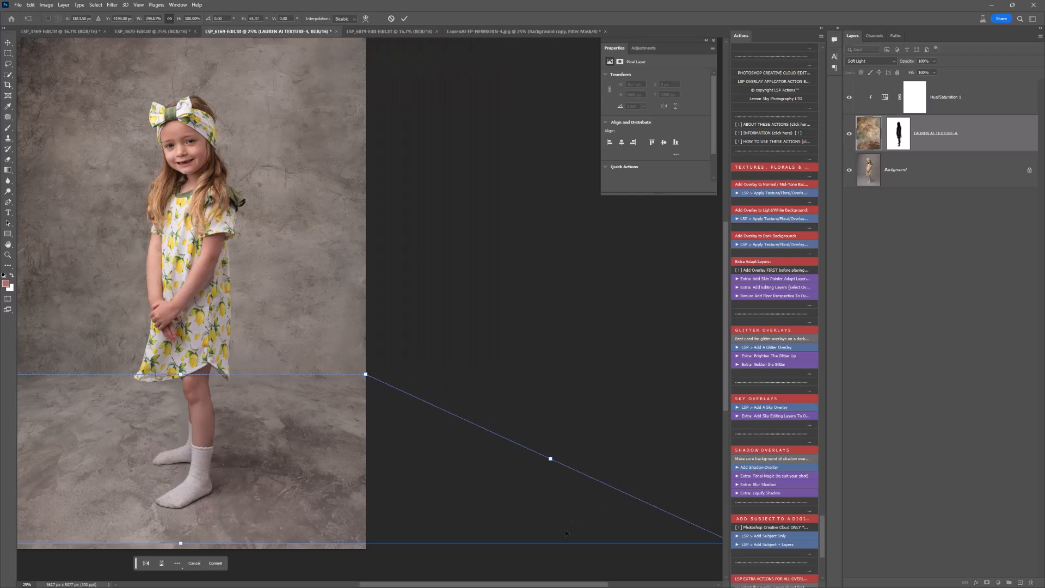
pyautogui.moveTo(510, 583); pyautogui.dragTo(446, 581)
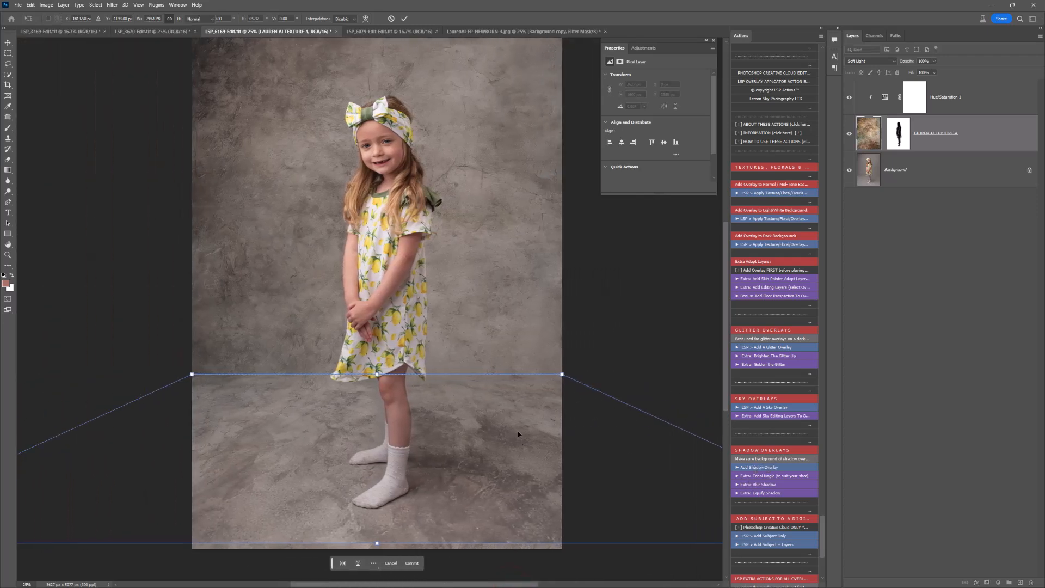
pyautogui.press('Return')
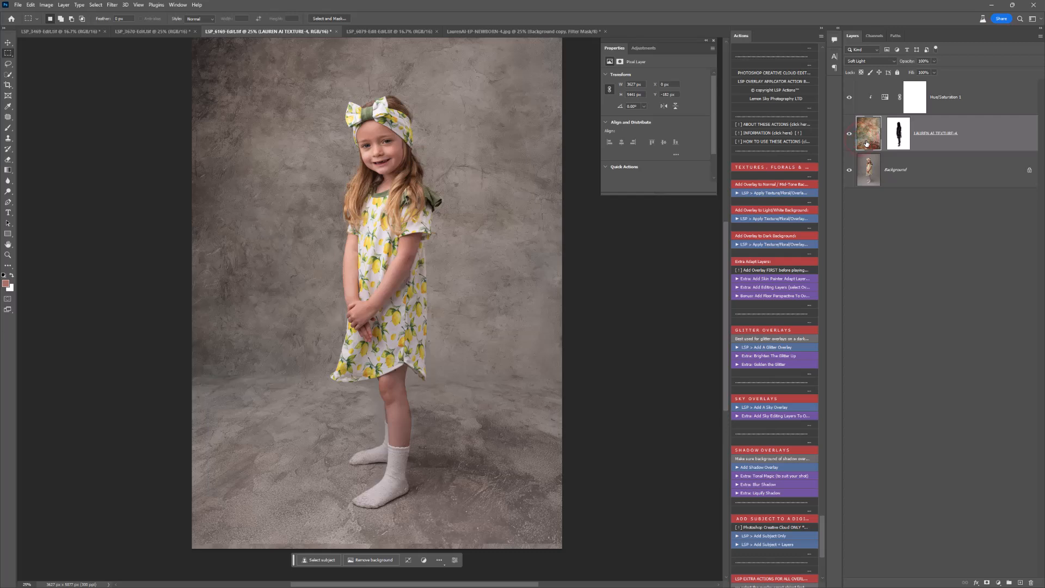
# - Compare the photo with the texture layer hidden and shown, and lower the texture layer's opacity to about 46%
pyautogui.click(848, 134)
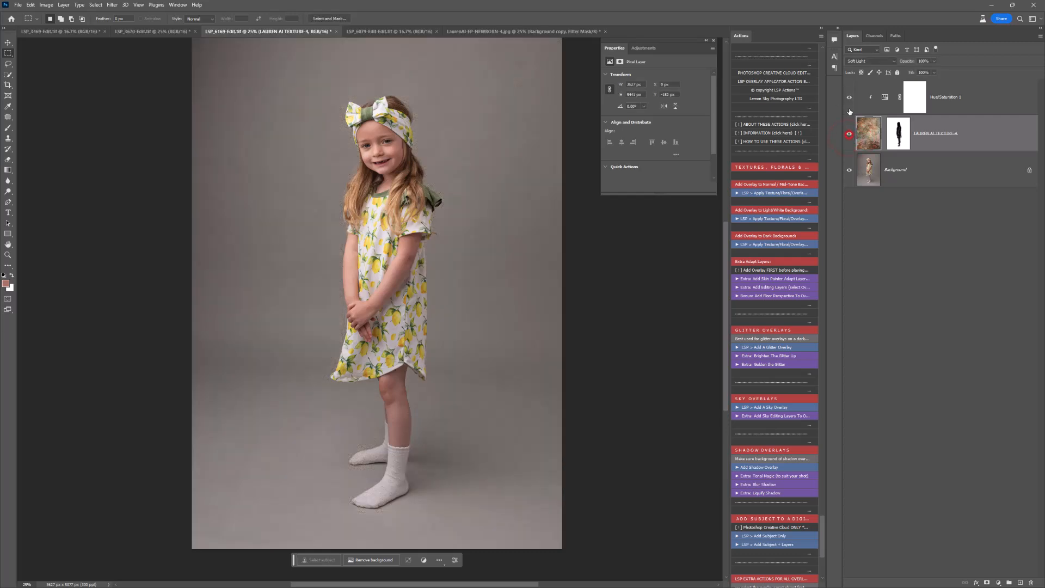
pyautogui.click(847, 134)
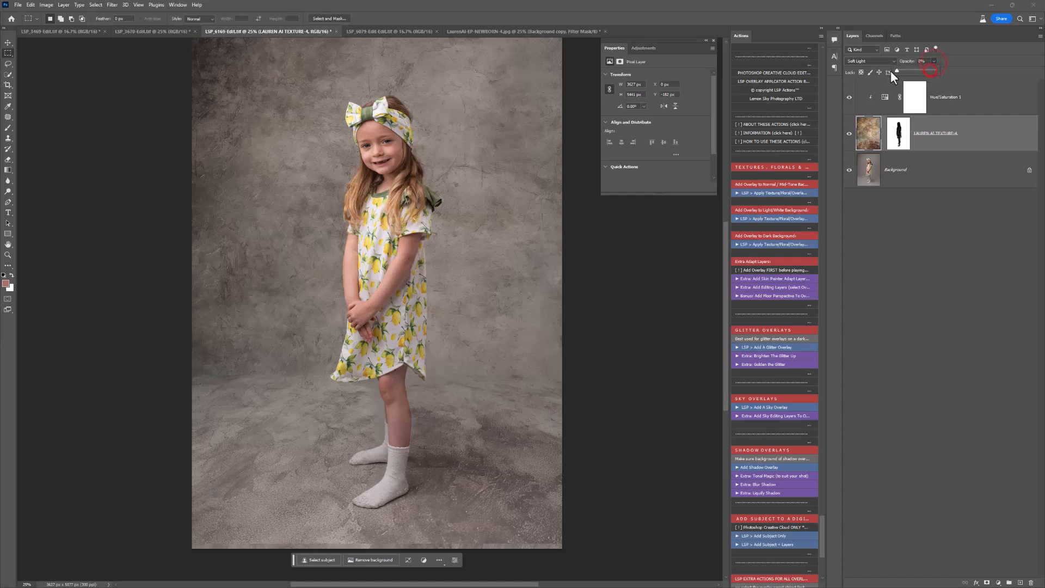
pyautogui.moveTo(891, 72); pyautogui.dragTo(913, 75)
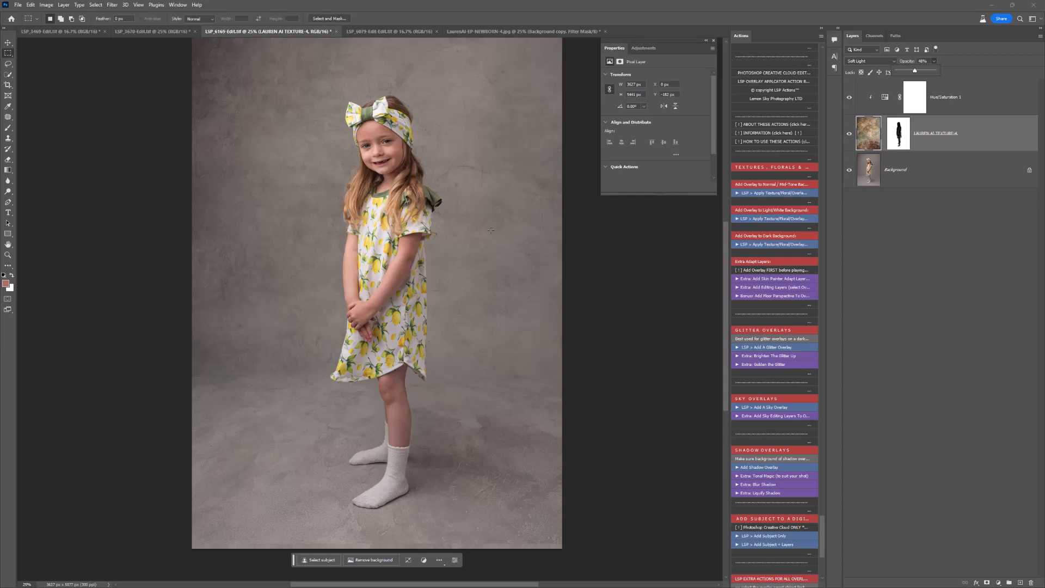
# - Switch to the portrait of the girl on the rocking horse and embed the cherry-blossom image LAUREN AI Floral and Overlay-53
pyautogui.click(383, 31)
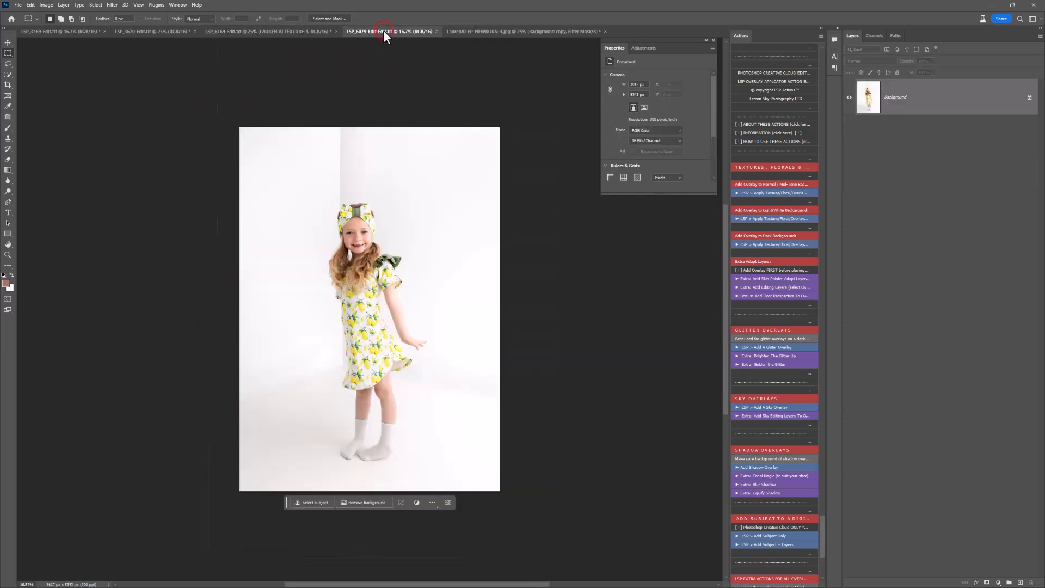
pyautogui.click(495, 33)
pyautogui.click(242, 41)
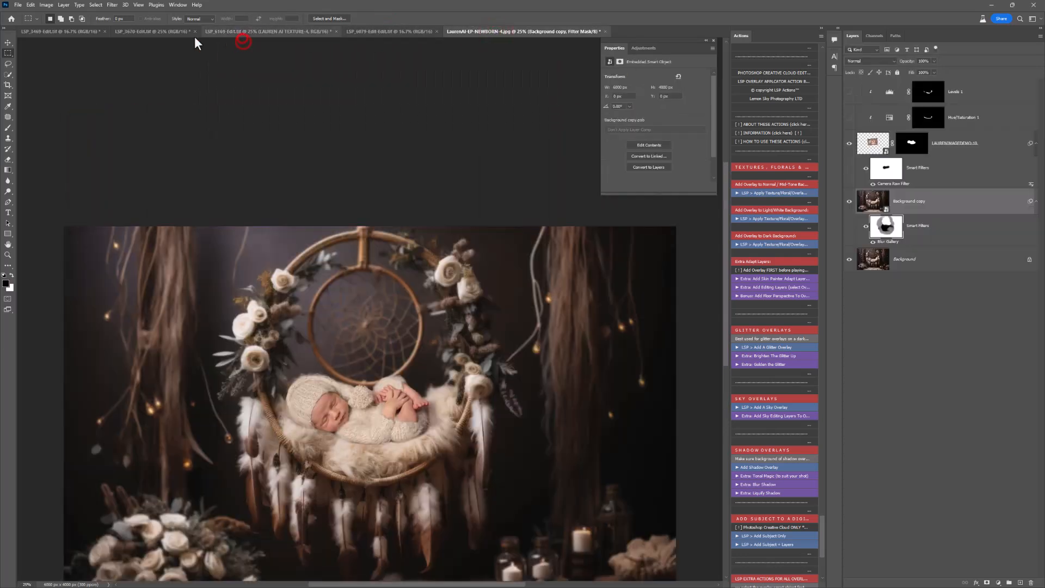
pyautogui.click(135, 31)
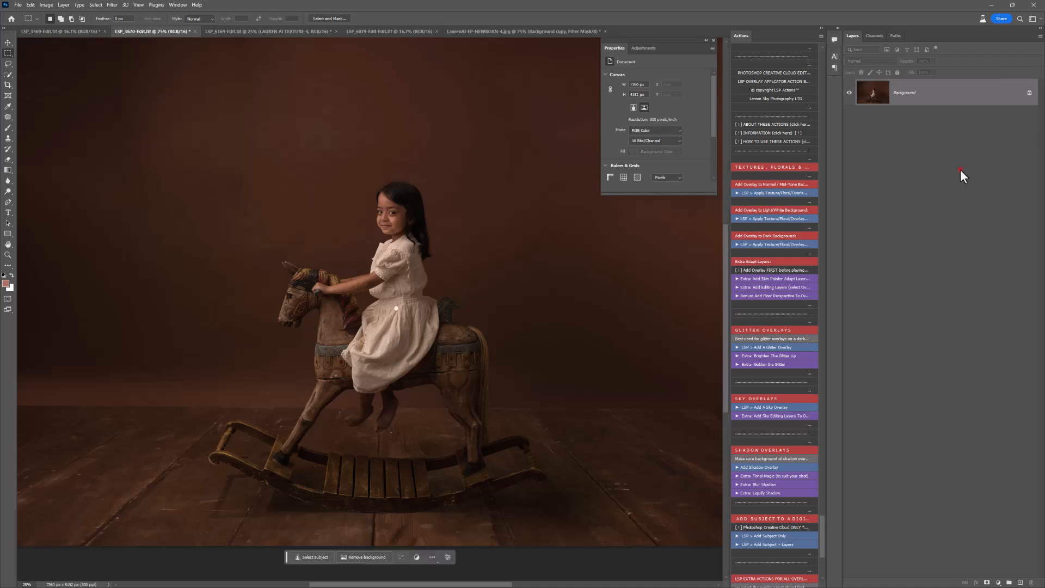
pyautogui.click(18, 5)
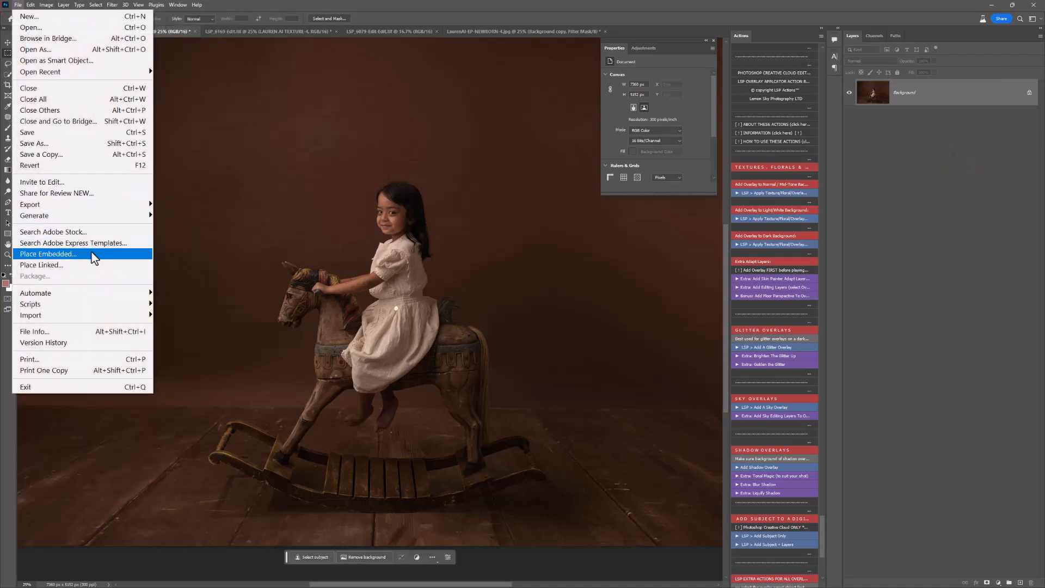
pyautogui.click(92, 254)
pyautogui.doubleClick(158, 157)
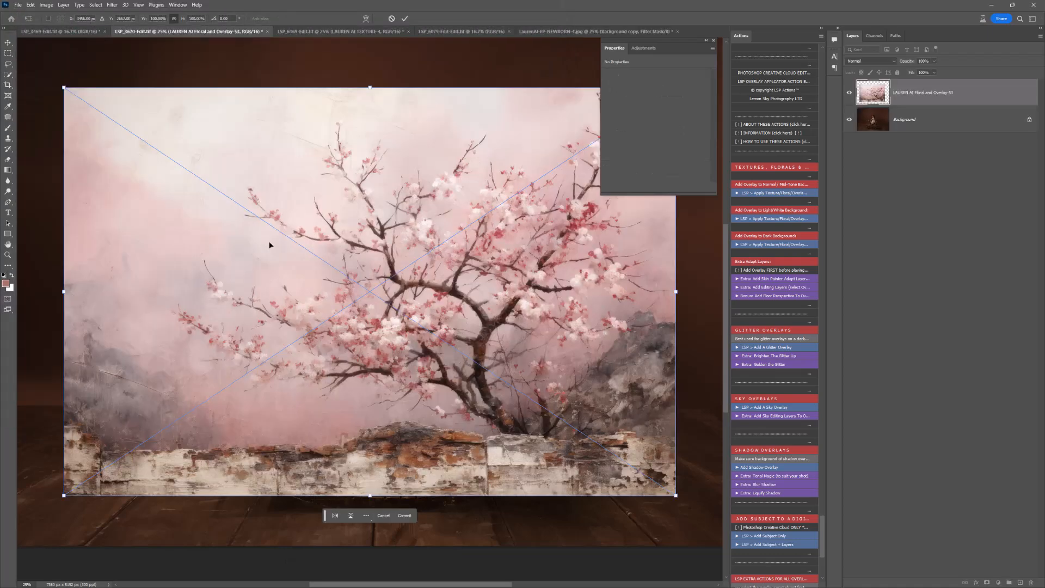
# - Lower the placed overlay's opacity to 42% and enlarge and reposition it over the backdrop behind the girl
pyautogui.moveTo(269, 294); pyautogui.dragTo(202, 211)
pyautogui.moveTo(517, 353); pyautogui.dragTo(522, 329)
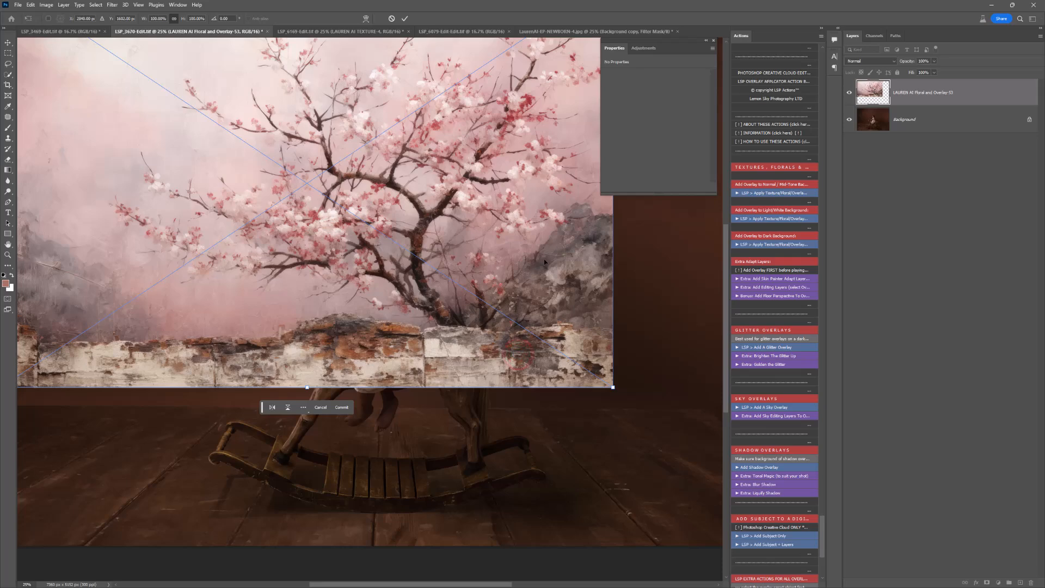
pyautogui.click(933, 61)
pyautogui.moveTo(932, 70); pyautogui.dragTo(914, 70)
pyautogui.moveTo(568, 305); pyautogui.dragTo(531, 281)
pyautogui.moveTo(576, 364); pyautogui.dragTo(669, 424)
pyautogui.moveTo(525, 358); pyautogui.dragTo(570, 335)
# - Widen the overlay to nearly the photo's full width, shift it over the backdrop and commit the placement
pyautogui.scroll(-2, 465, 320)
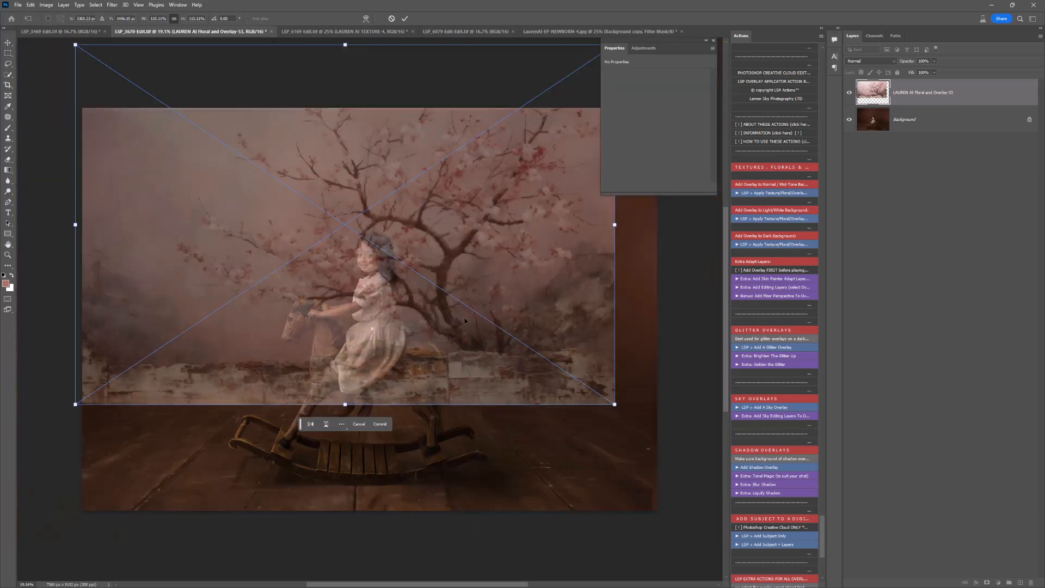
pyautogui.moveTo(615, 225); pyautogui.dragTo(623, 226)
pyautogui.moveTo(545, 279)
pyautogui.mouseDown()
pyautogui.moveTo(577, 274)
pyautogui.moveTo(564, 259)
pyautogui.moveTo(545, 262)
pyautogui.moveTo(541, 289)
pyautogui.moveTo(559, 290)
pyautogui.mouseUp()
pyautogui.moveTo(634, 235); pyautogui.dragTo(656, 236)
pyautogui.moveTo(606, 266); pyautogui.dragTo(603, 266)
pyautogui.press('Return')
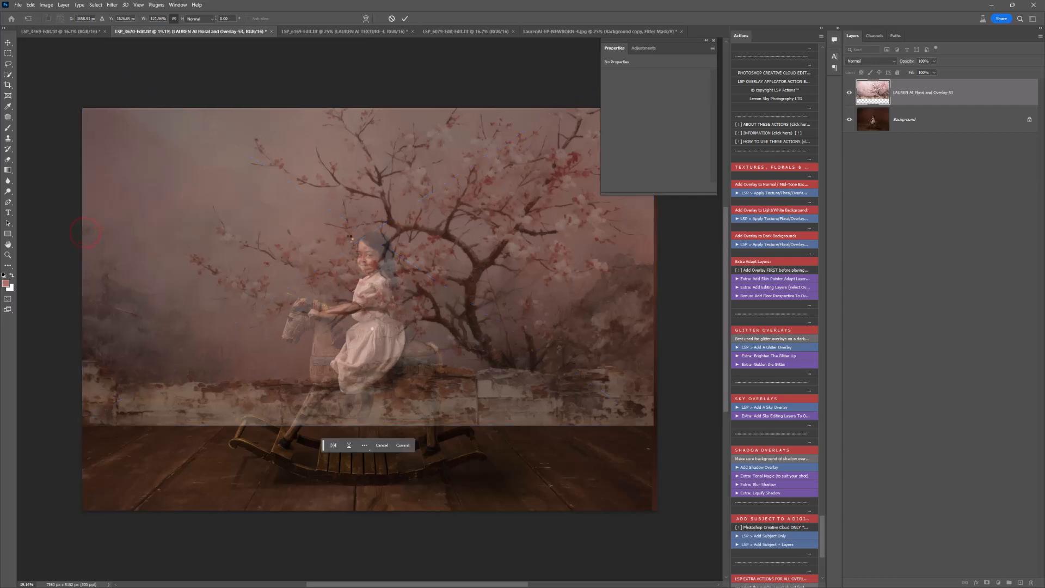
# - Add a layer mask to the floral overlay and raise the layer's opacity to 100%
pyautogui.click(986, 582)
pyautogui.click(869, 60)
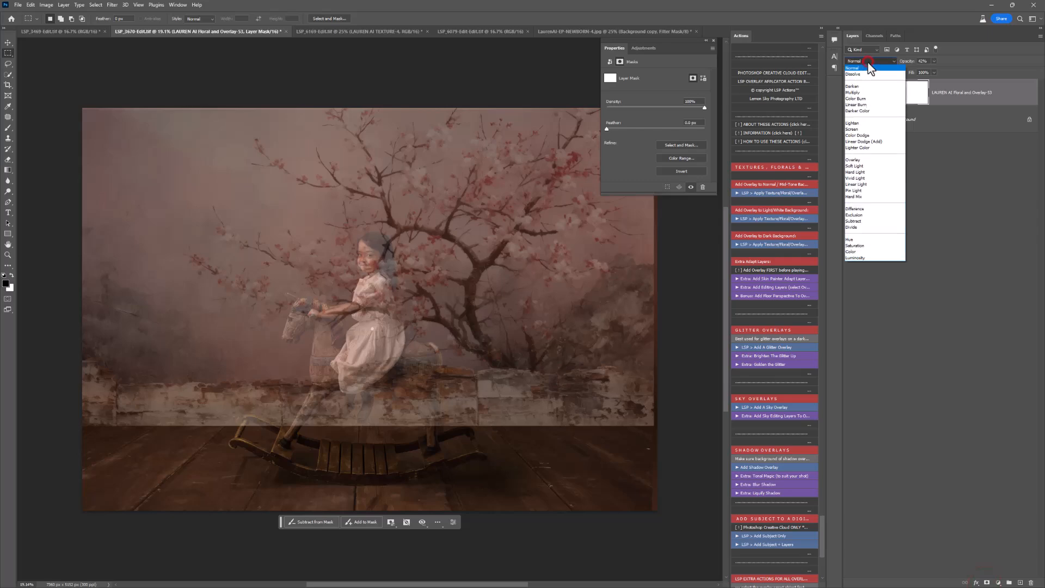
pyautogui.click(933, 62)
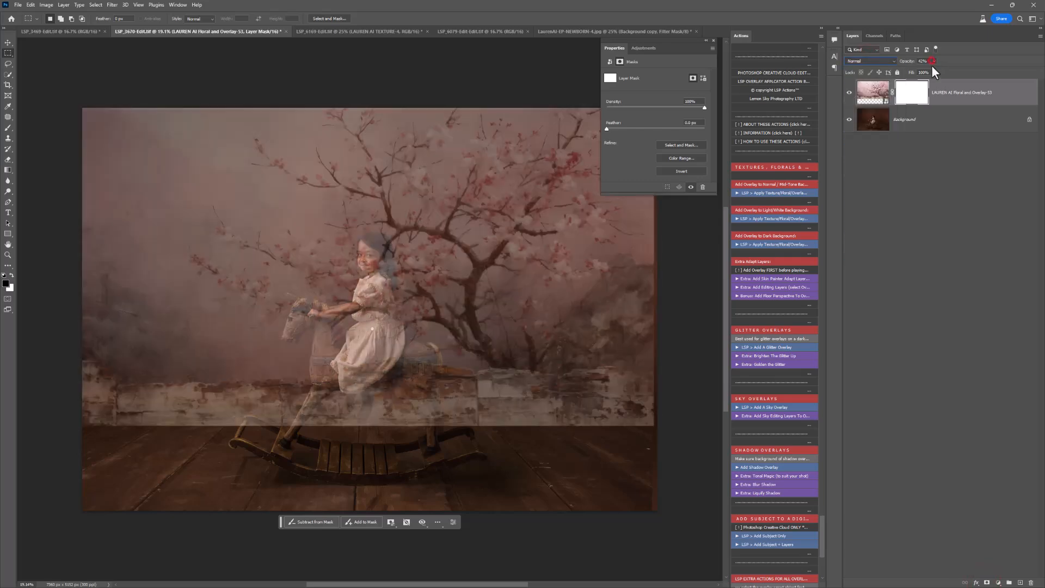
pyautogui.click(934, 62)
pyautogui.moveTo(935, 71); pyautogui.dragTo(974, 72)
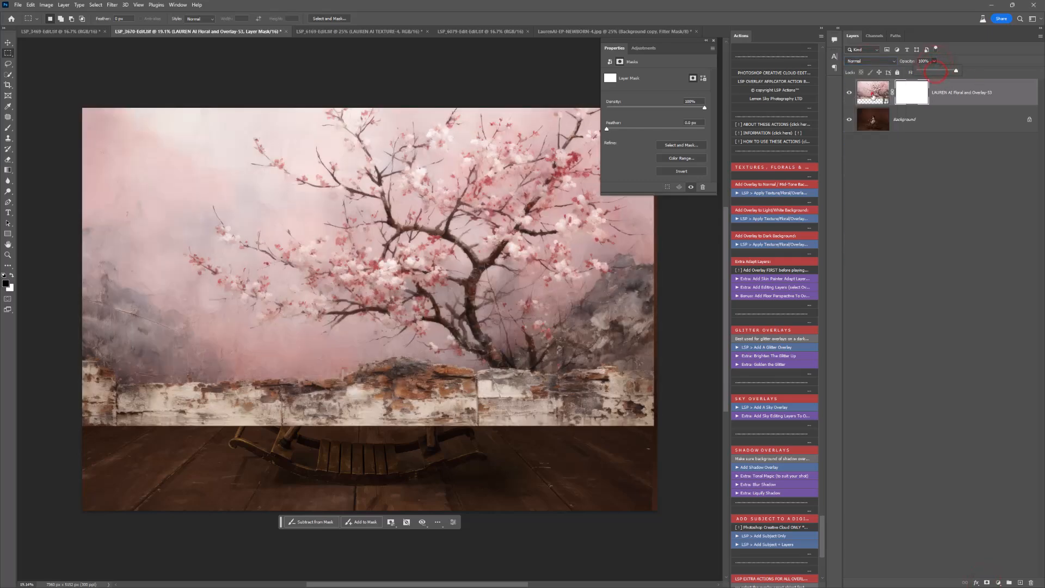
# - Set the floral overlay layer's blend mode to Soft Light
pyautogui.click(872, 94)
pyautogui.click(871, 61)
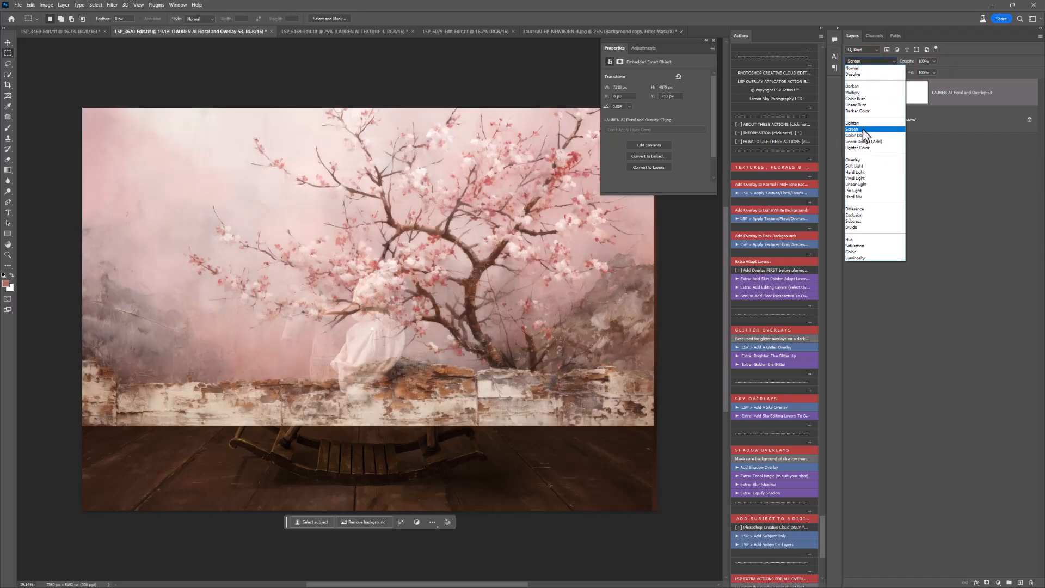
pyautogui.click(857, 166)
# - Paint black on the overlay's layer mask over the girl's face and dress to remove the texture from her
pyautogui.click(910, 92)
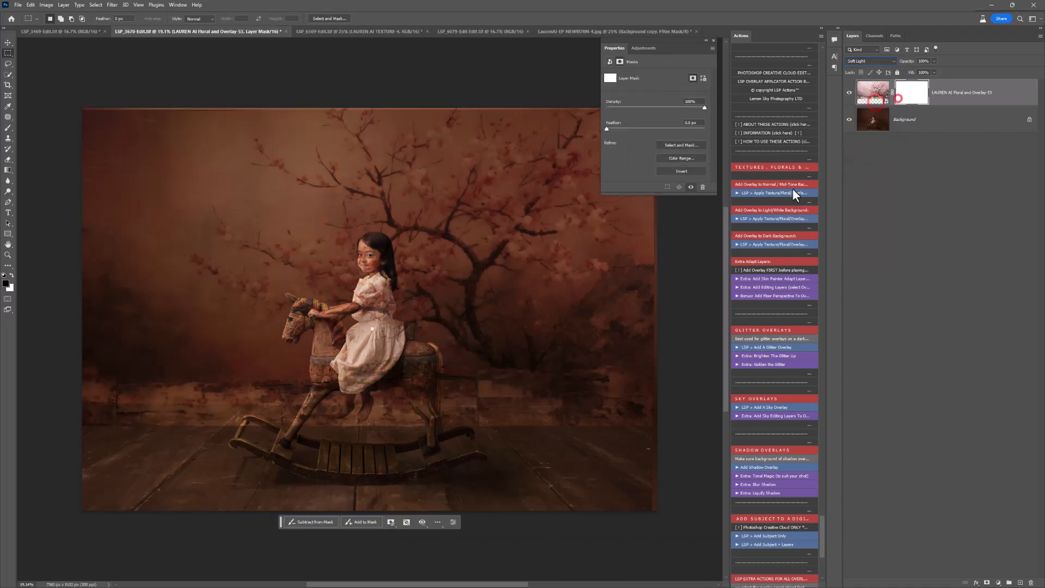
pyautogui.rightClick(370, 295)
pyautogui.press('Escape')
pyautogui.click(8, 127)
pyautogui.moveTo(364, 247)
pyautogui.mouseDown()
pyautogui.moveTo(365, 271)
pyautogui.moveTo(365, 252)
pyautogui.moveTo(381, 261)
pyautogui.moveTo(388, 326)
pyautogui.moveTo(361, 359)
pyautogui.moveTo(370, 373)
pyautogui.moveTo(324, 382)
pyautogui.moveTo(323, 316)
pyautogui.moveTo(305, 312)
pyautogui.moveTo(297, 324)
pyautogui.moveTo(299, 316)
pyautogui.moveTo(324, 337)
pyautogui.moveTo(362, 342)
pyautogui.moveTo(360, 302)
pyautogui.moveTo(370, 288)
pyautogui.moveTo(373, 317)
pyautogui.moveTo(380, 303)
pyautogui.moveTo(371, 258)
pyautogui.mouseUp()
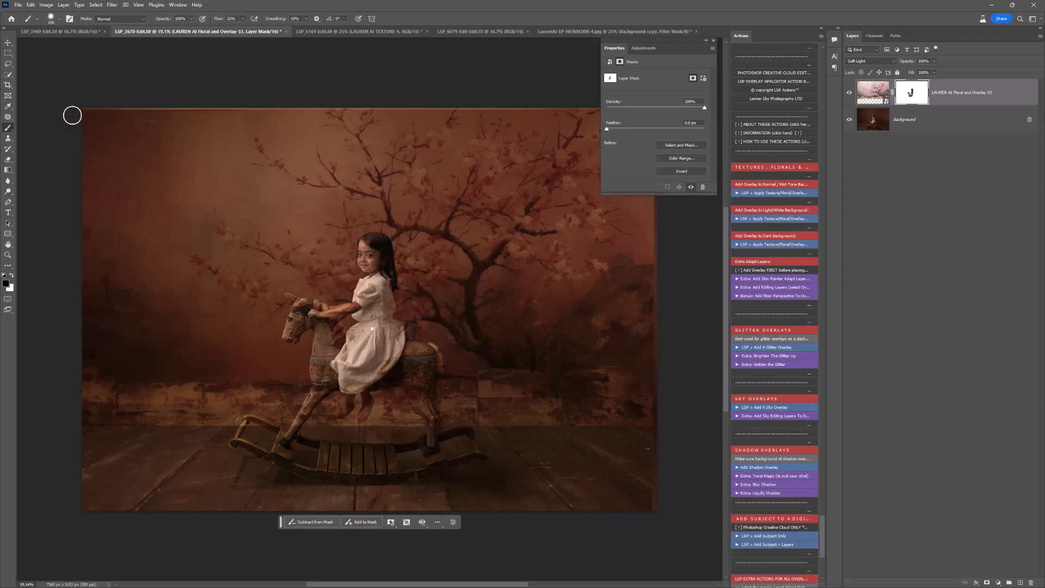
# - Quick-select the girl and the rocking horse on the background layer, including her hair and the horse's head and rockers
pyautogui.click(8, 75)
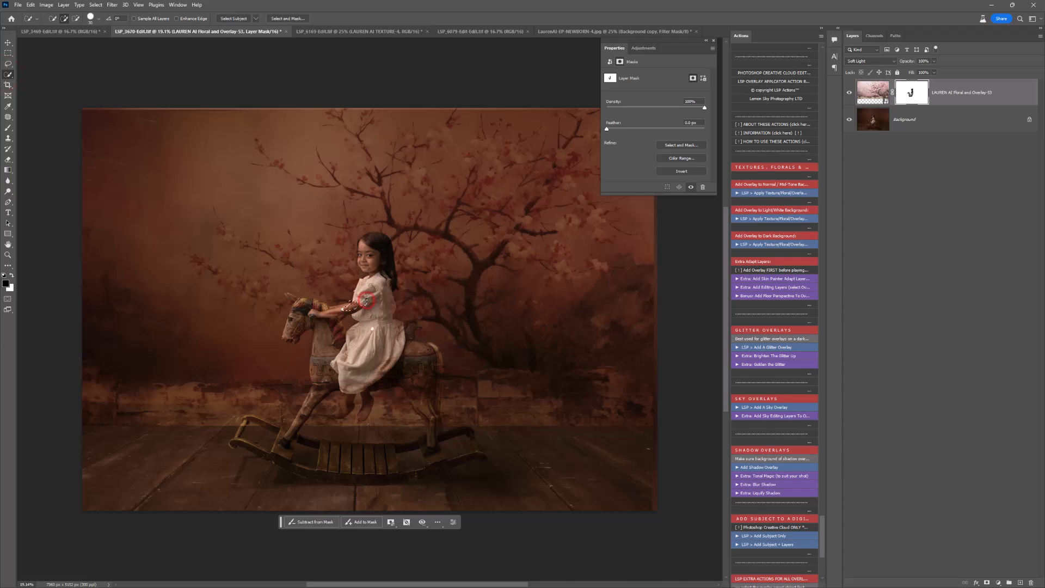
pyautogui.moveTo(366, 299); pyautogui.dragTo(372, 291)
pyautogui.click(869, 119)
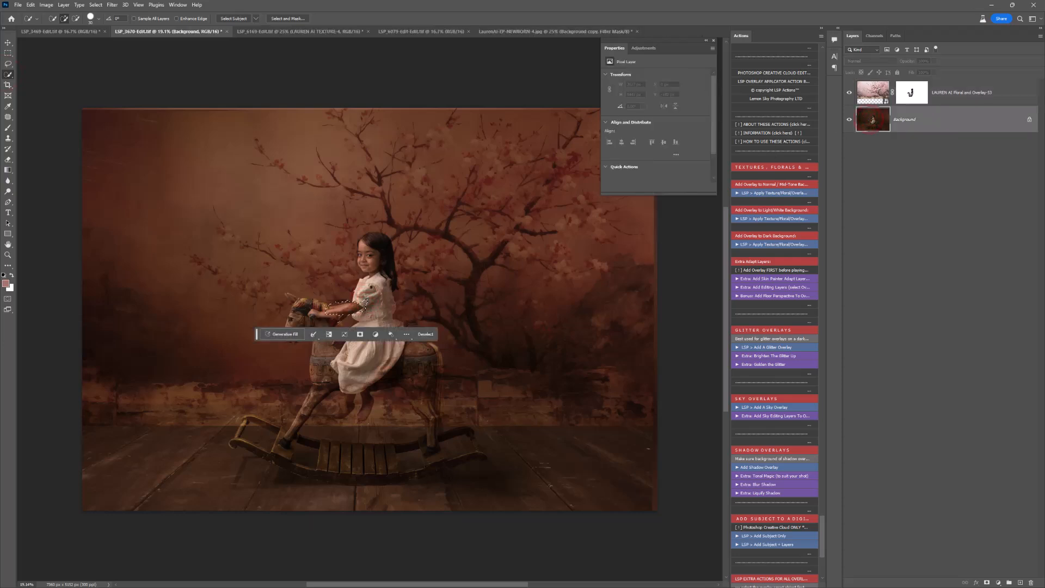
pyautogui.hotkey('ctrl', 'd')
pyautogui.moveTo(373, 291)
pyautogui.mouseDown()
pyautogui.moveTo(351, 314)
pyautogui.moveTo(323, 319)
pyautogui.moveTo(334, 354)
pyautogui.mouseUp()
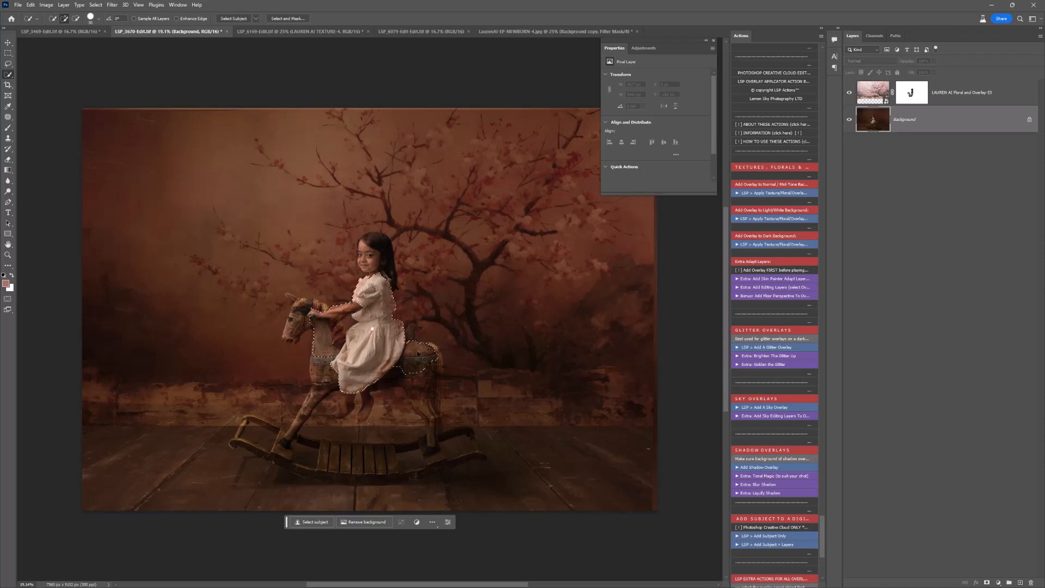
pyautogui.moveTo(294, 435)
pyautogui.mouseDown()
pyautogui.moveTo(281, 456)
pyautogui.moveTo(353, 460)
pyautogui.mouseUp()
pyautogui.moveTo(372, 257); pyautogui.dragTo(374, 246)
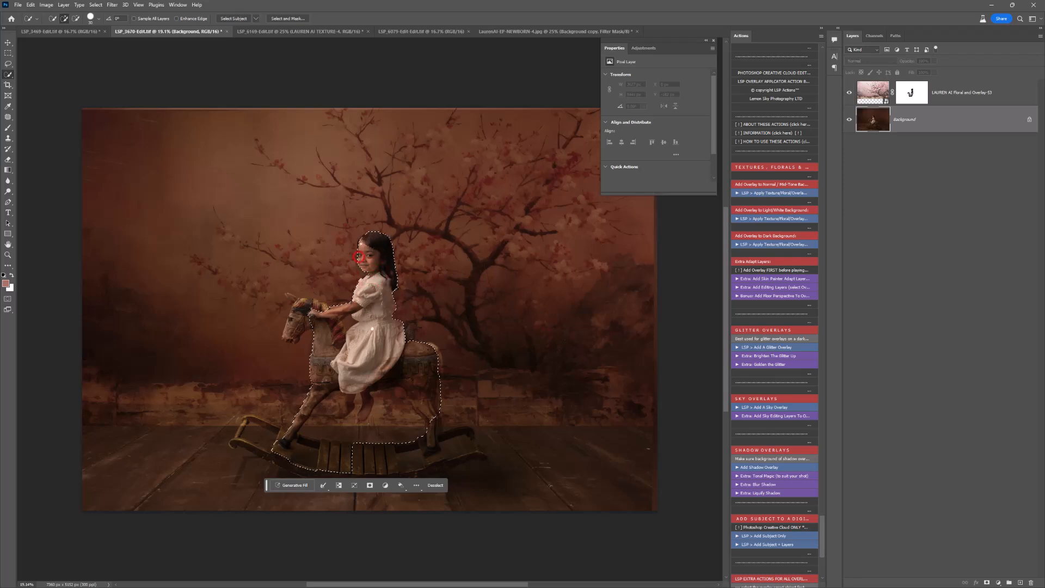
pyautogui.moveTo(299, 300); pyautogui.dragTo(286, 294)
# - Refine the selection edge by subtracting stray backdrop areas around the horse's head and the girl's dress
pyautogui.keyDown('alt'); pyautogui.click(279, 336); pyautogui.keyUp('alt')
pyautogui.click(347, 323)
pyautogui.keyDown('alt'); pyautogui.click(348, 323); pyautogui.keyUp('alt')
pyautogui.click(349, 326)
pyautogui.keyDown('alt'); pyautogui.click(348, 325); pyautogui.keyUp('alt')
pyautogui.keyDown('alt'); pyautogui.click(347, 323); pyautogui.keyUp('alt')
# - Paint black on the overlay mask inside the selection with a larger brush to clear the girl and horse, and deselect
pyautogui.click(912, 92)
pyautogui.press('b')
pyautogui.rightClick(337, 334)
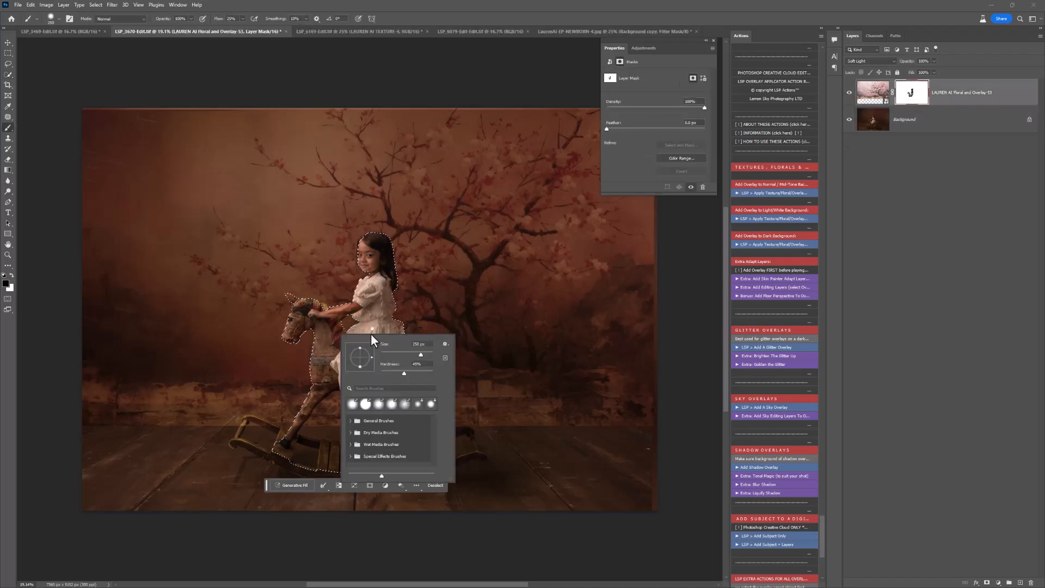
pyautogui.moveTo(423, 352); pyautogui.dragTo(429, 354)
pyautogui.moveTo(371, 298)
pyautogui.mouseDown()
pyautogui.moveTo(325, 318)
pyautogui.moveTo(359, 338)
pyautogui.moveTo(338, 267)
pyautogui.moveTo(380, 384)
pyautogui.moveTo(363, 349)
pyautogui.mouseUp()
pyautogui.hotkey('ctrl', 'd')
# - Mask the overlay off the wooden floor with a large soft brush, painting across the photo's full width around the rockers
pyautogui.scroll(-2, 395, 354)
pyautogui.scroll(-2, 396, 360)
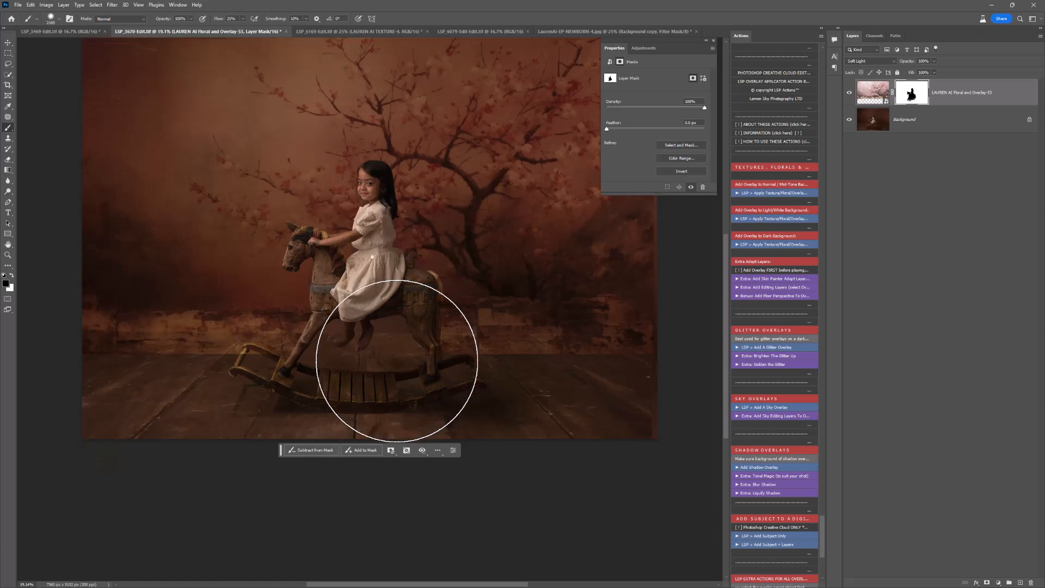
pyautogui.moveTo(422, 412)
pyautogui.mouseDown()
pyautogui.moveTo(503, 406)
pyautogui.moveTo(443, 396)
pyautogui.moveTo(350, 432)
pyautogui.mouseUp()
pyautogui.rightClick(452, 309)
pyautogui.click(356, 369)
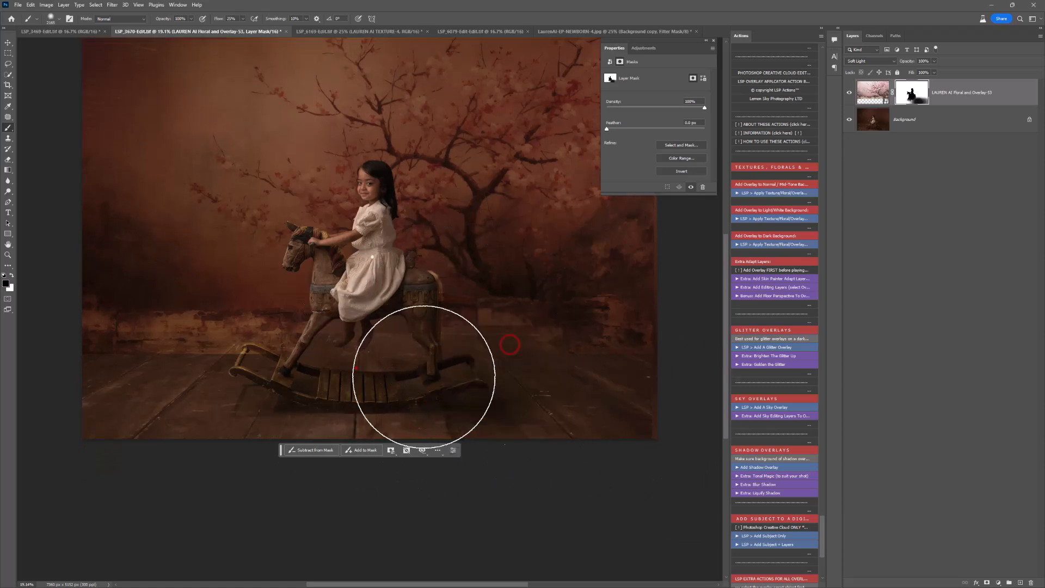
pyautogui.moveTo(77, 381)
pyautogui.mouseDown()
pyautogui.moveTo(32, 394)
pyautogui.moveTo(247, 394)
pyautogui.moveTo(320, 386)
pyautogui.moveTo(328, 371)
pyautogui.mouseUp()
# - Switch to white with a much smaller brush and restore the overlay on the mask between the horse's legs
pyautogui.press('x')
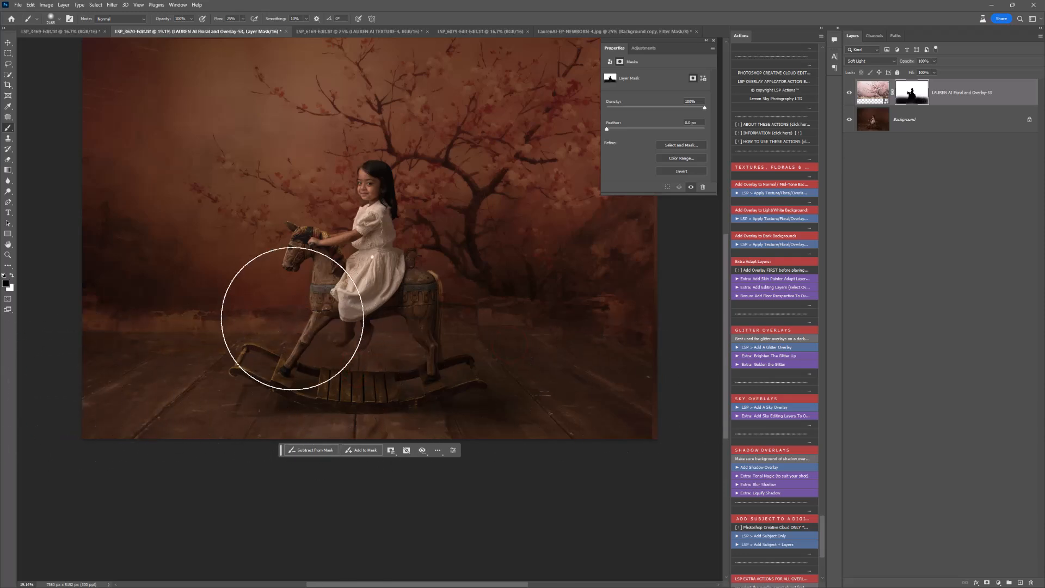
pyautogui.press('[')
pyautogui.press('[')
pyautogui.press('[')
pyautogui.press('[')
pyautogui.press('[')
pyautogui.press('[')
pyautogui.press('[')
pyautogui.press('[')
pyautogui.press('[')
pyautogui.press('[')
pyautogui.press('[')
pyautogui.press('[')
pyautogui.press('[')
pyautogui.press('[')
pyautogui.press('[')
pyautogui.press('[')
pyautogui.press('[')
pyautogui.press('[')
pyautogui.press('[')
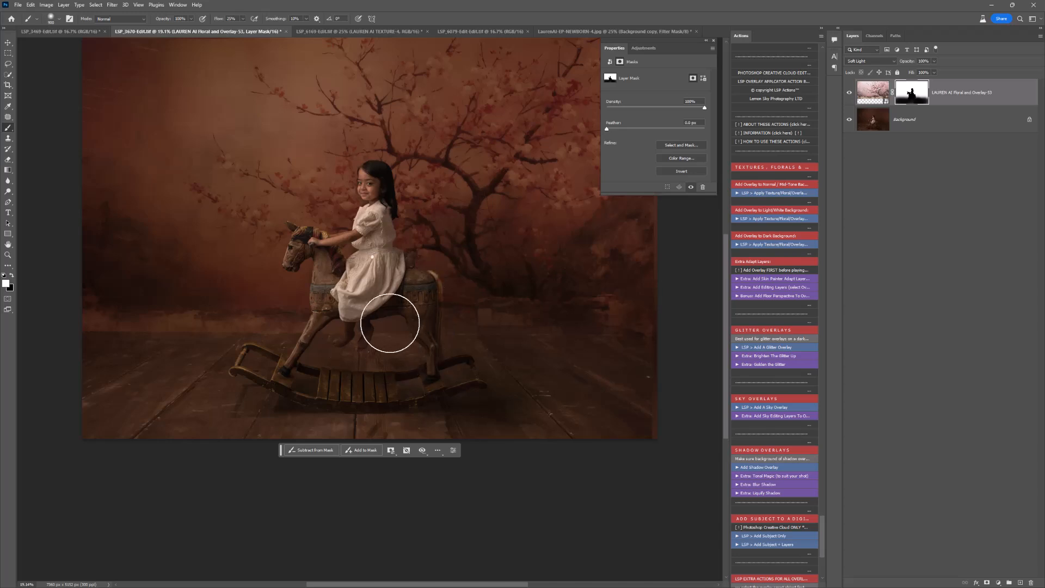
pyautogui.moveTo(400, 326)
pyautogui.mouseDown()
pyautogui.moveTo(324, 326)
pyautogui.moveTo(416, 325)
pyautogui.mouseUp()
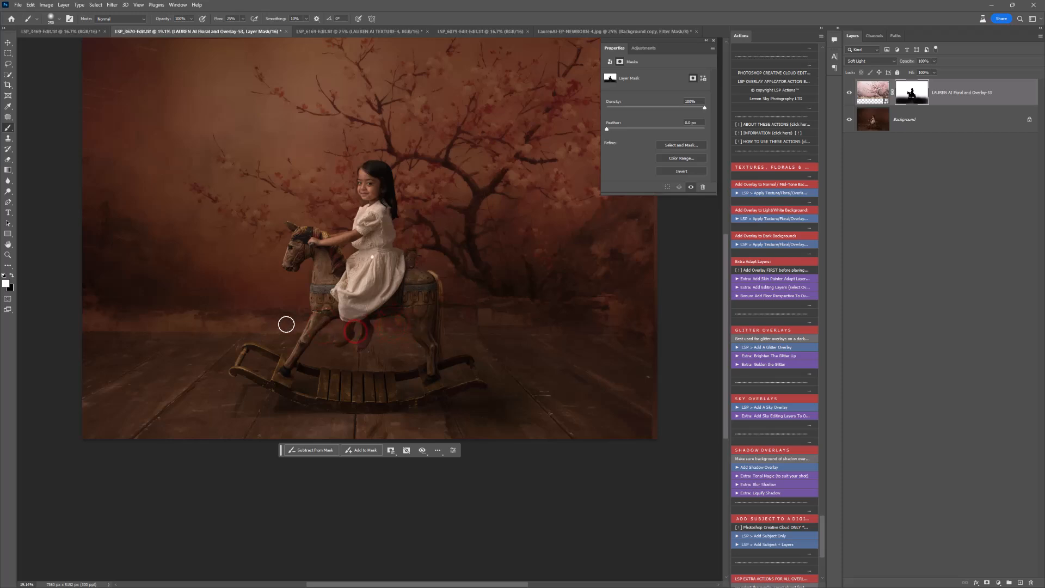
# - Crop the photo slightly tighter to trim the edges that the overlay does not cover
pyautogui.scroll(2, 329, 315)
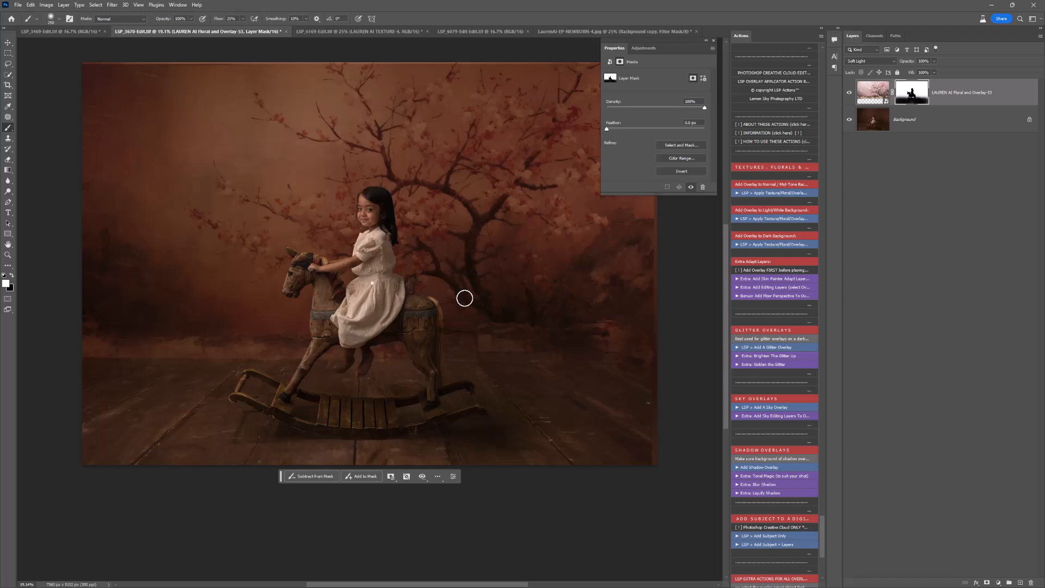
pyautogui.press('c')
pyautogui.moveTo(85, 62); pyautogui.dragTo(96, 75)
pyautogui.moveTo(240, 157)
pyautogui.mouseDown()
pyautogui.moveTo(264, 155)
pyautogui.moveTo(255, 160)
pyautogui.mouseUp()
pyautogui.press('Return')
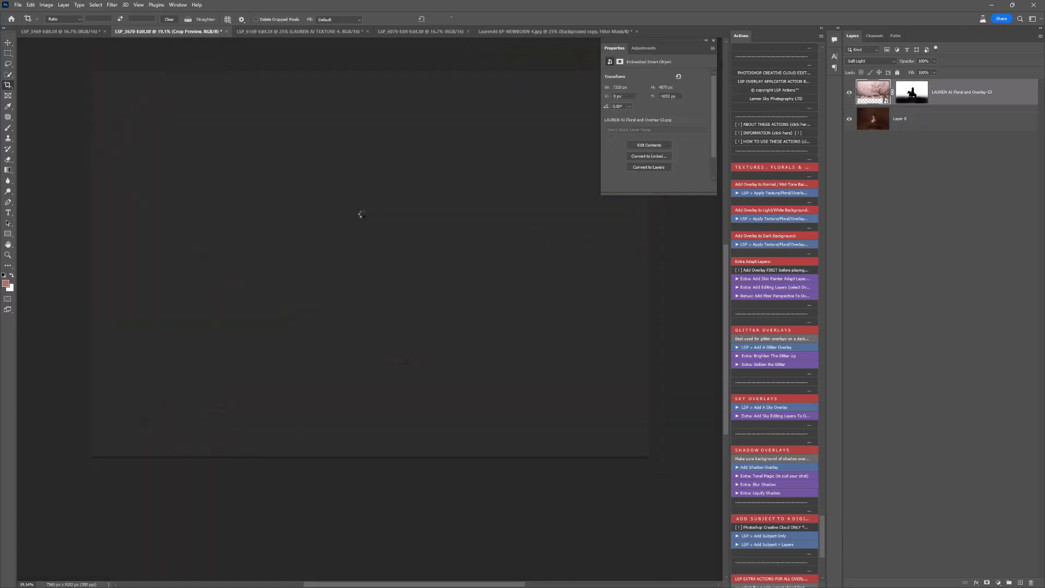
# - Try the Lighten blend mode on the overlay, return it to Soft Light, and compare the photo with the overlay hidden and shown
pyautogui.click(870, 61)
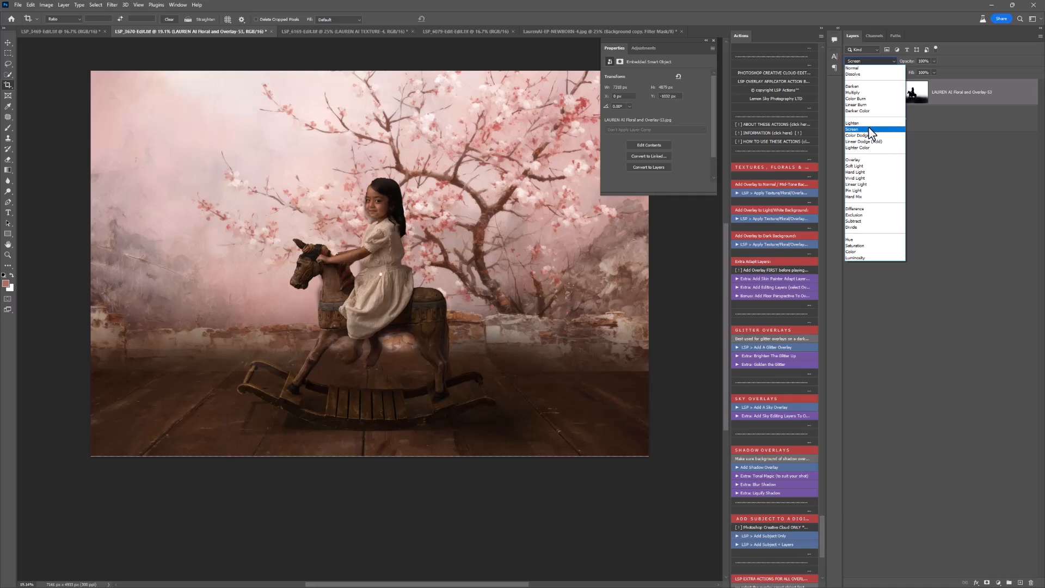
pyautogui.click(870, 124)
pyautogui.click(869, 60)
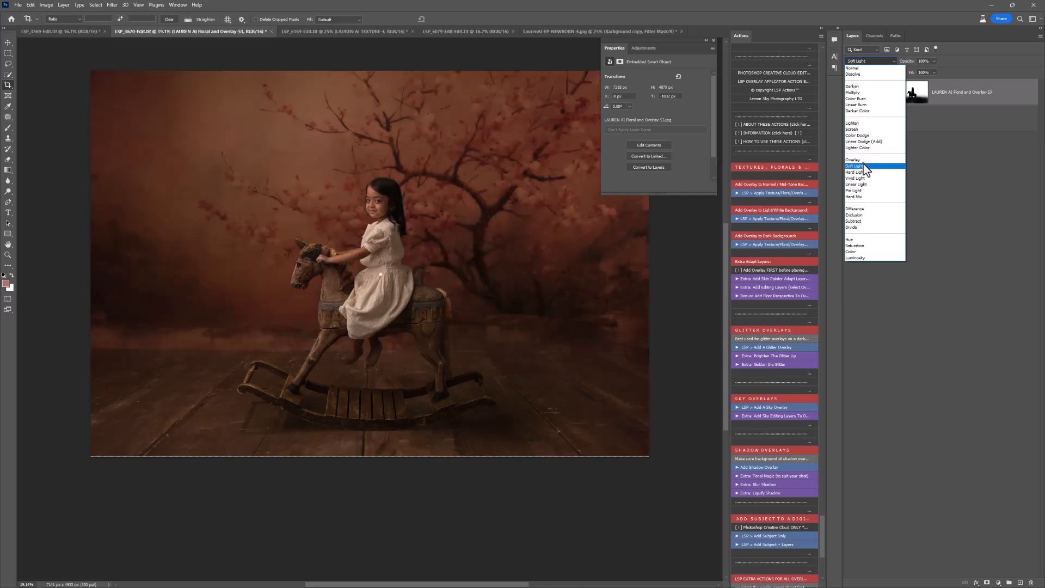
pyautogui.click(865, 166)
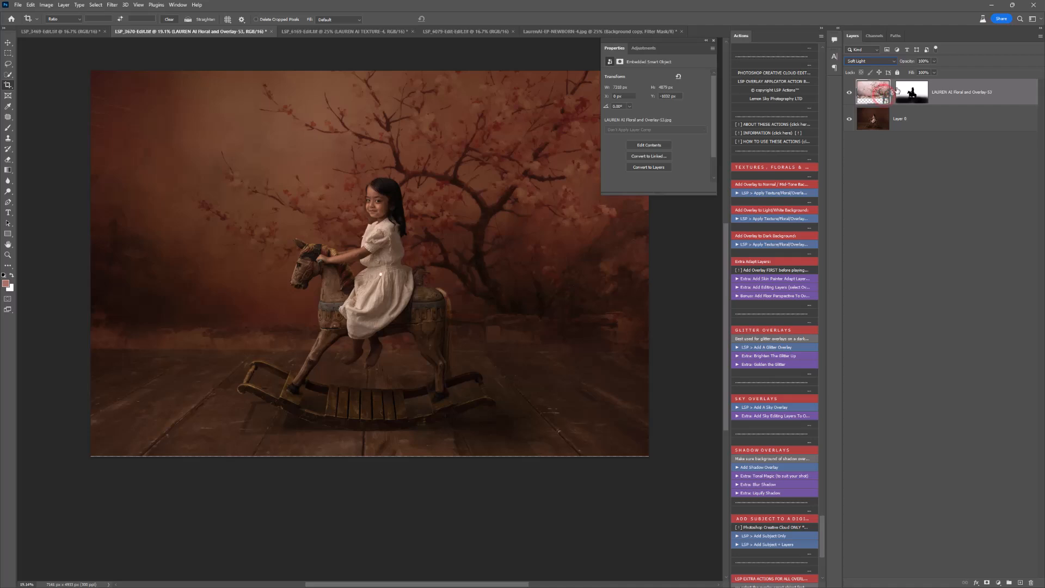
pyautogui.click(849, 92)
pyautogui.click(848, 92)
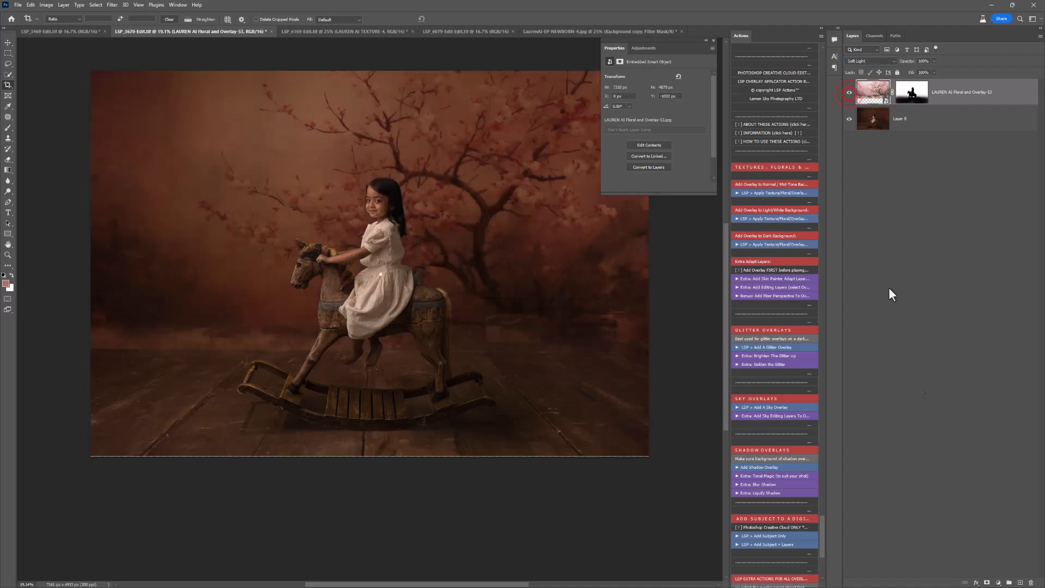
# - Clip a Hue/Saturation adjustment to the floral overlay, shift its hue, set saturation to +27 and lightness to +22, and hide the adjustment
pyautogui.click(1002, 580)
pyautogui.click(997, 496)
pyautogui.rightClick(959, 94)
pyautogui.click(991, 265)
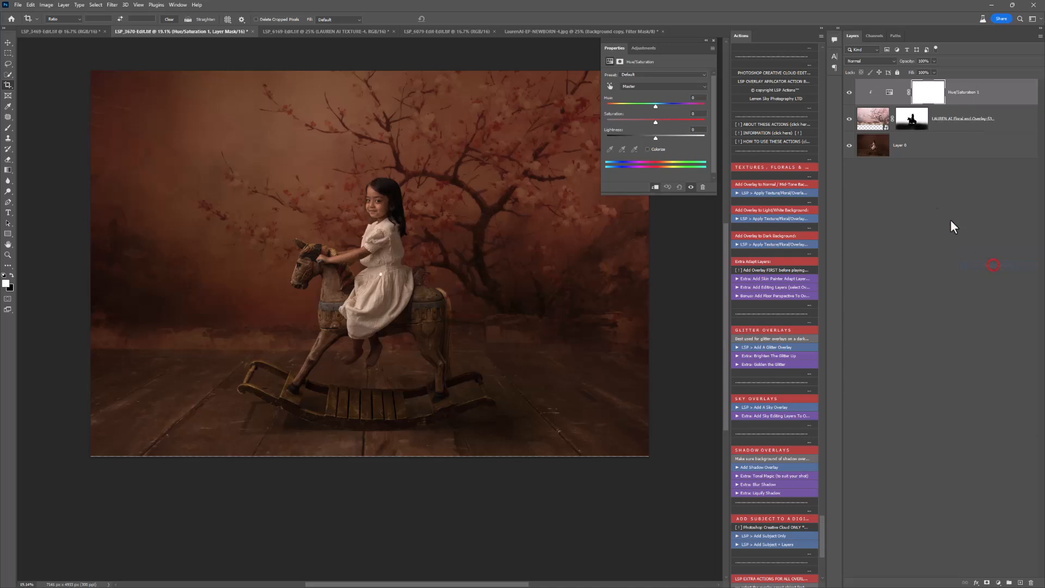
pyautogui.moveTo(652, 123)
pyautogui.mouseDown()
pyautogui.moveTo(603, 126)
pyautogui.moveTo(668, 126)
pyautogui.moveTo(652, 107)
pyautogui.moveTo(638, 106)
pyautogui.moveTo(633, 135)
pyautogui.moveTo(665, 139)
pyautogui.mouseUp()
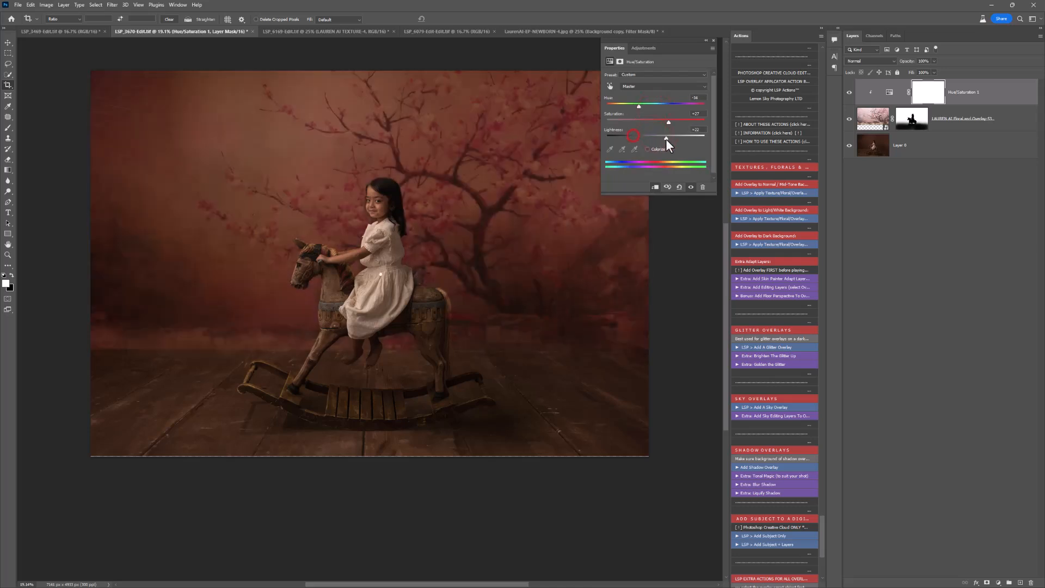
pyautogui.click(849, 92)
# - Select the floral overlay layer and look through the overlay applicator actions
pyautogui.click(873, 118)
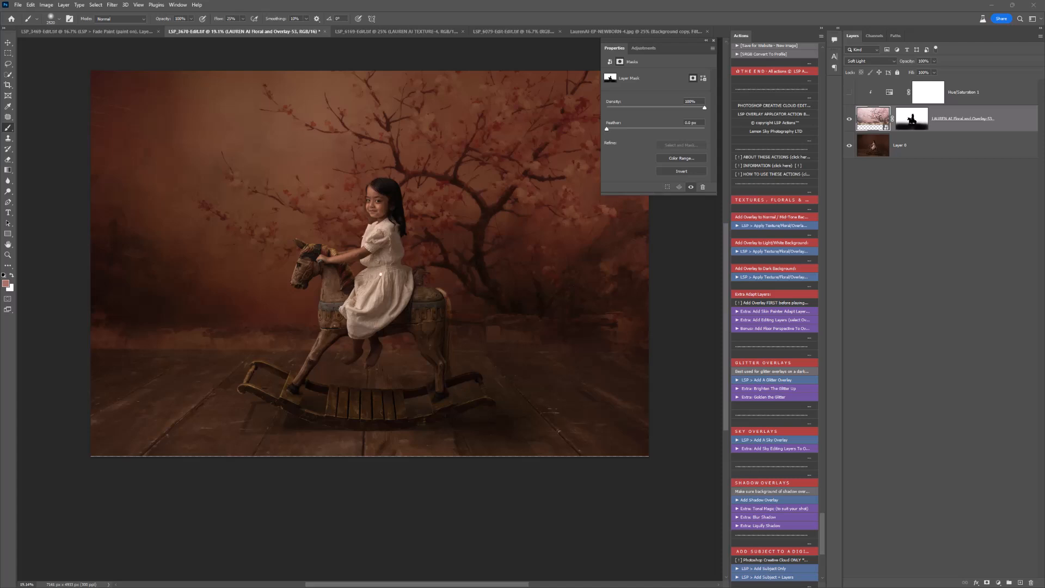
pyautogui.scroll(3, 765, 493)
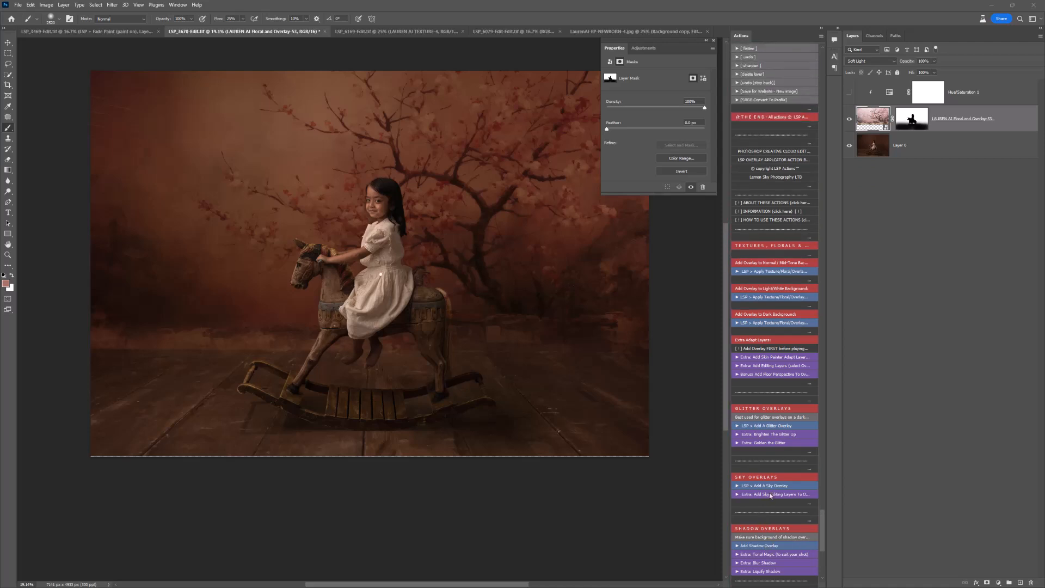
pyautogui.scroll(-3, 768, 494)
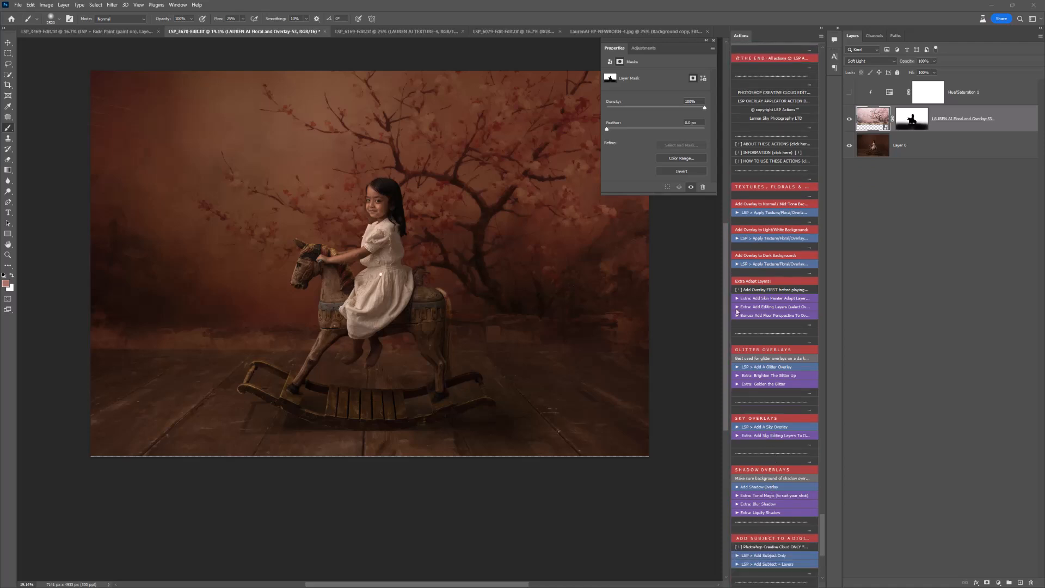